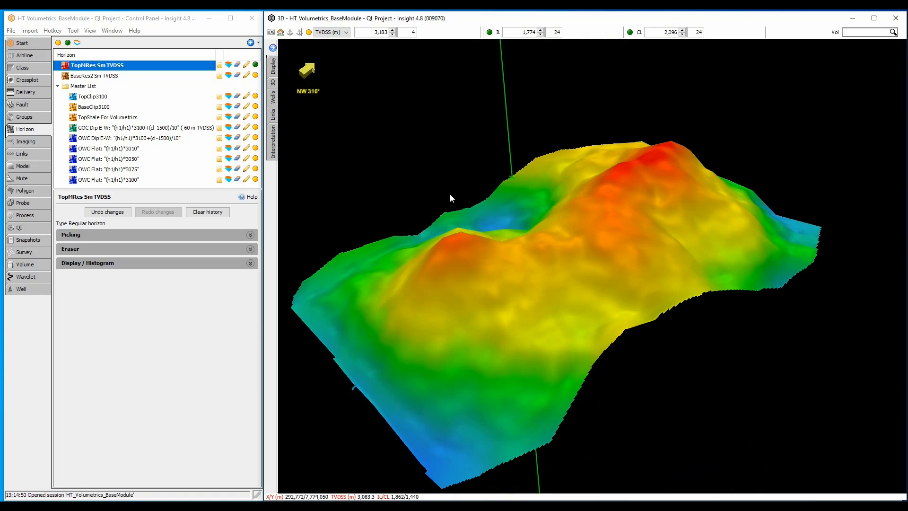
Display the BaseRes2 Sm TVDSS and OWC Flat 3100 horizons with the top reservoir in 3D, examine them, and hide both again
left_click(255, 75)
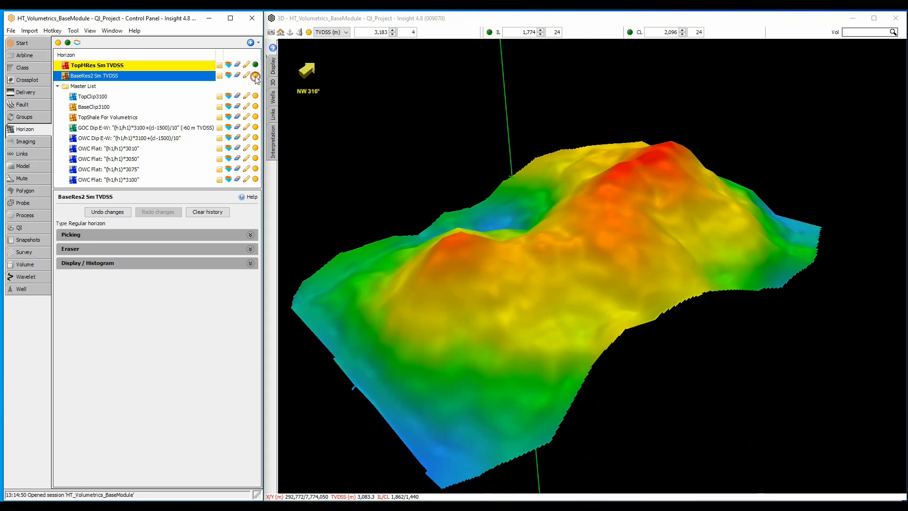
left_click_drag(565, 243, 341, 171)
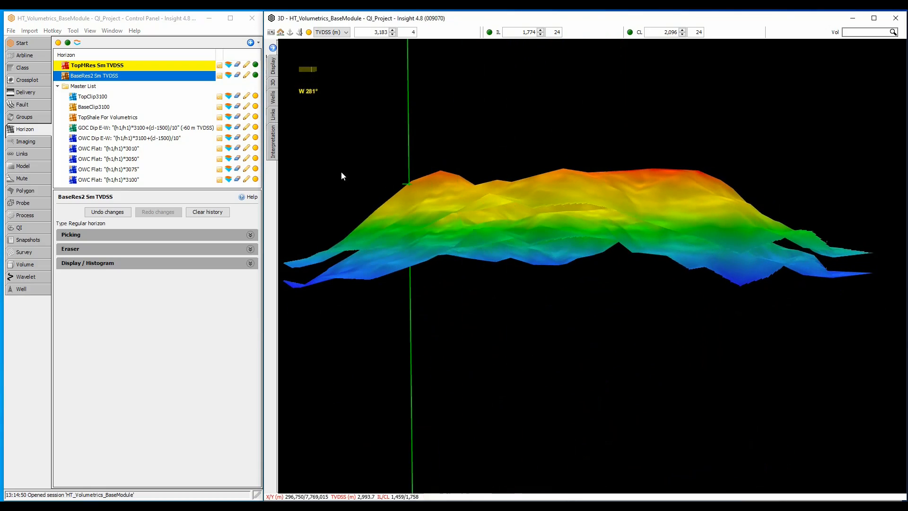
left_click(255, 179)
left_click_drag(377, 201, 451, 258)
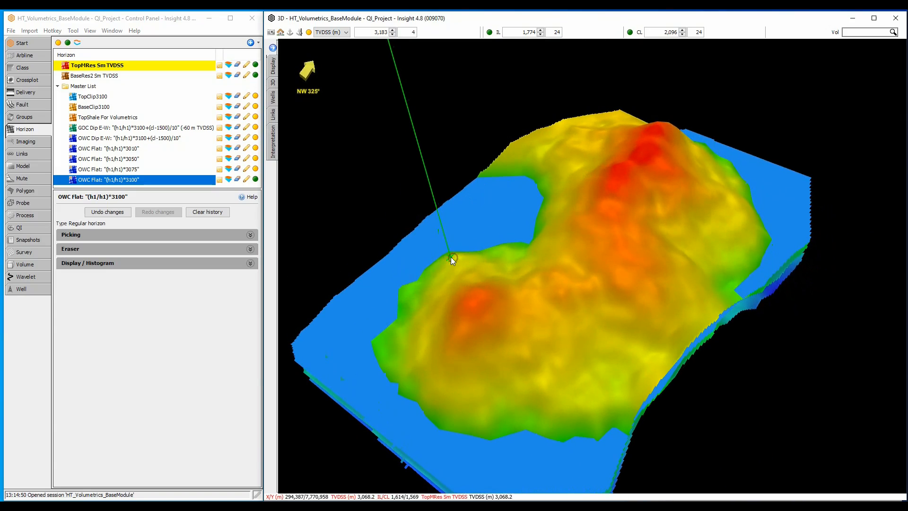
left_click(256, 180)
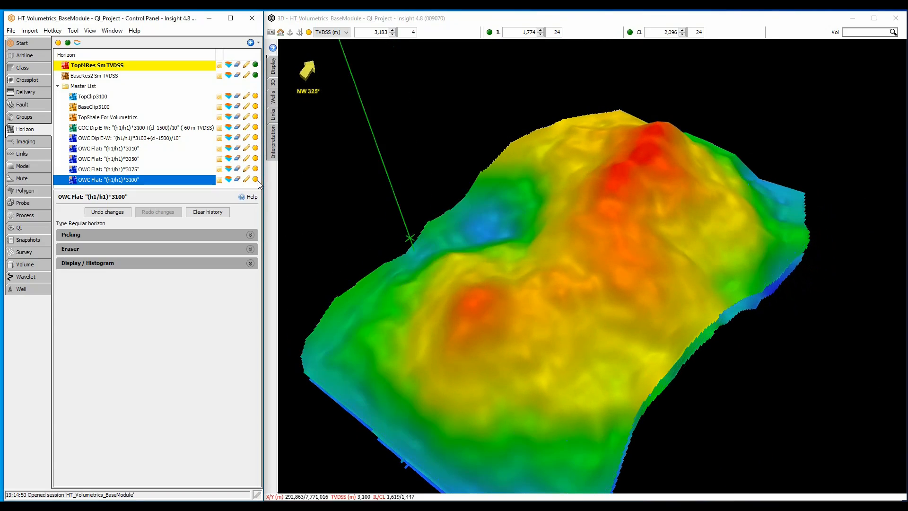
left_click(255, 76)
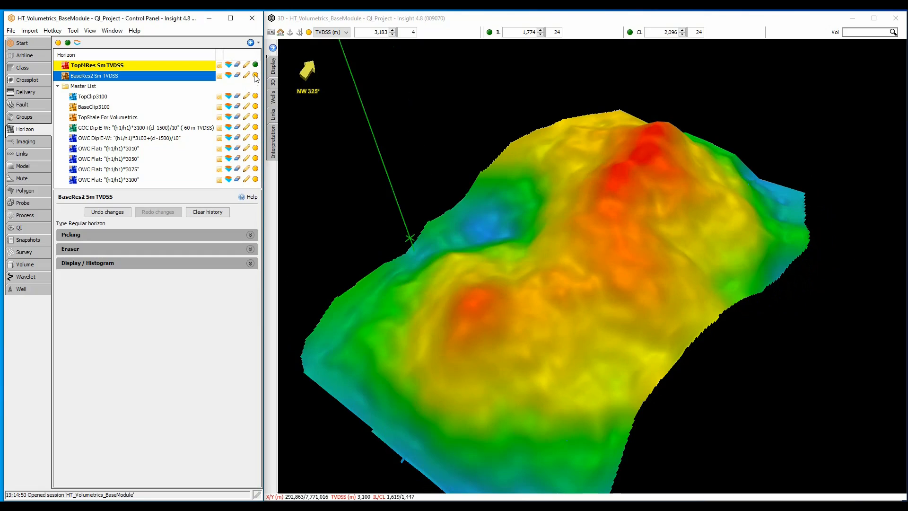
Open a map window of the TopMRes Sm TVDSS horizon and show its geometry calculation settings
left_click(112, 31)
left_click(135, 121)
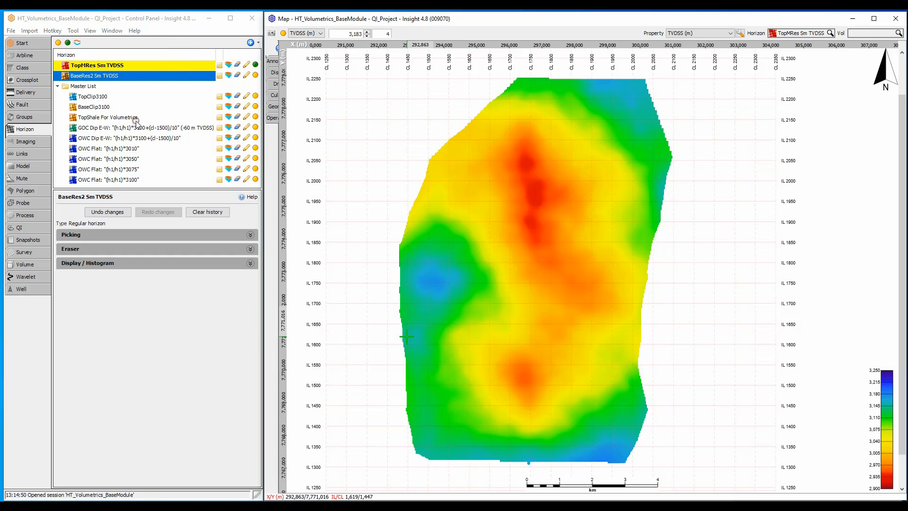
left_click(272, 107)
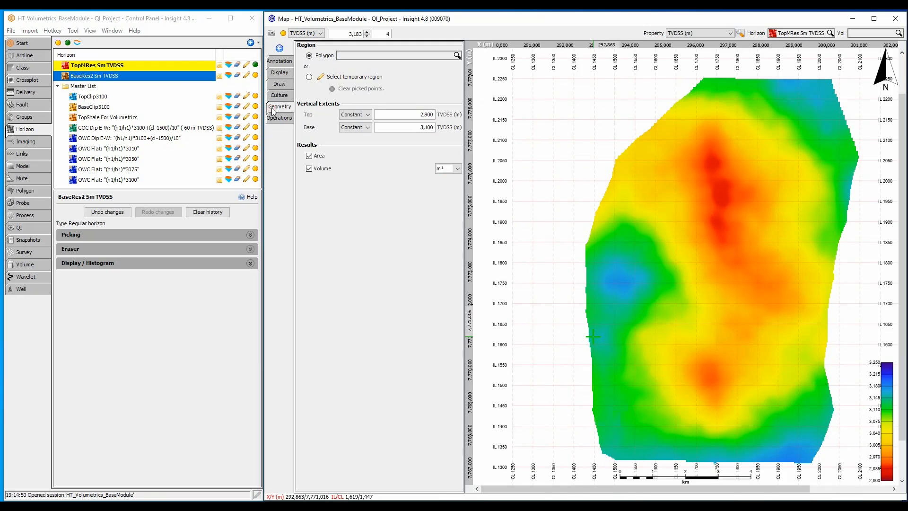
Pick an eleven-point temporary region around the red and yellow structural high on the map and stop picking
left_click(309, 77)
left_click(320, 77)
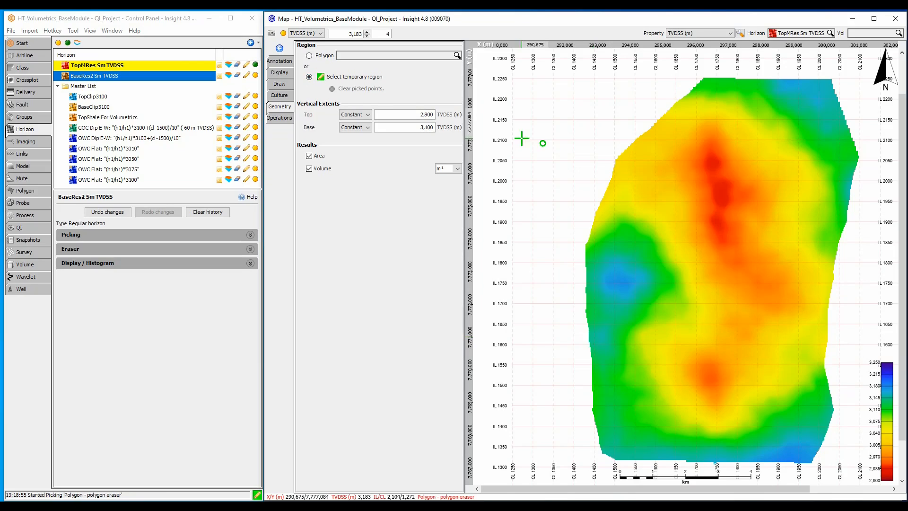
left_click(642, 197)
left_click(699, 306)
left_click(645, 329)
left_click(668, 415)
left_click(741, 427)
left_click(814, 373)
left_click(826, 273)
left_click(802, 225)
left_click(793, 164)
left_click(729, 112)
left_click(654, 133)
right_click(667, 140)
left_click(321, 75)
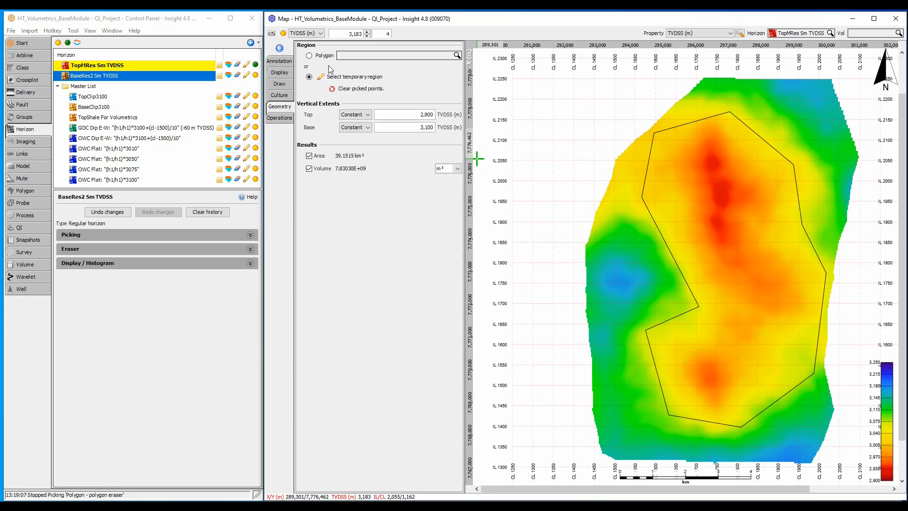
Set the top vertical extent of the volume calculation to the TopMRes Sm TVDSS horizon
left_click(355, 114)
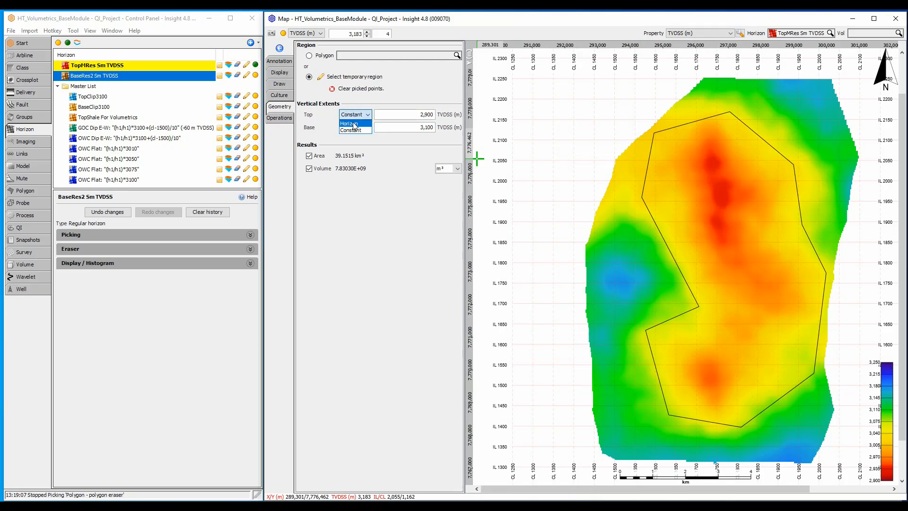
left_click(352, 123)
left_click(386, 118)
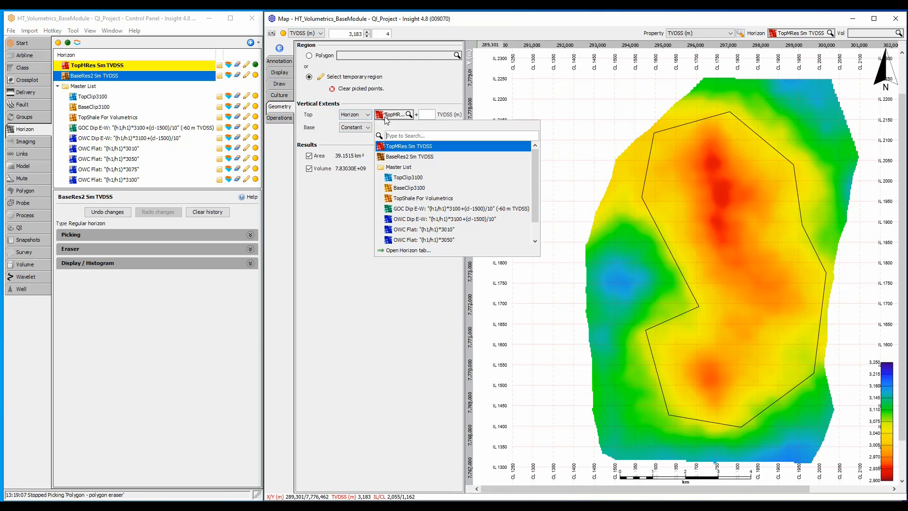
left_click(399, 148)
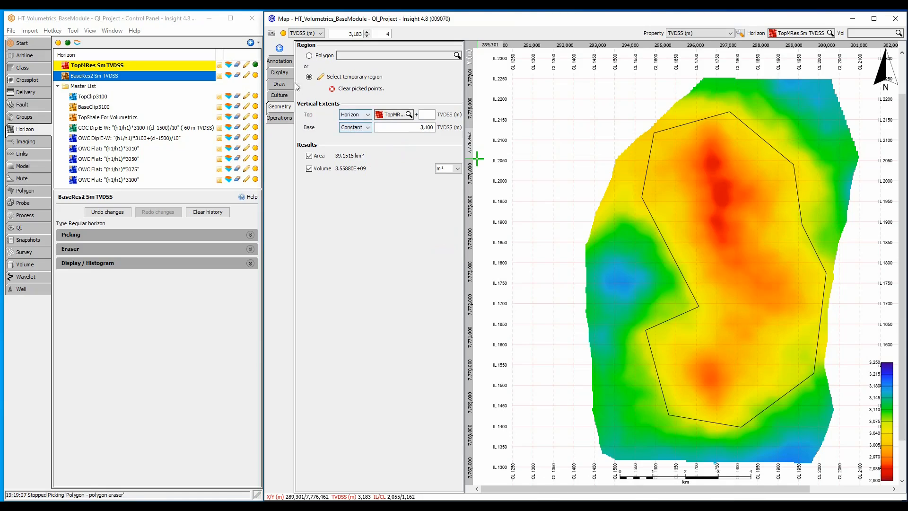
Set the map contour interval to 1,000 and create a contour polygon from the remaining 3,010 m contour
left_click(284, 73)
left_click(456, 348)
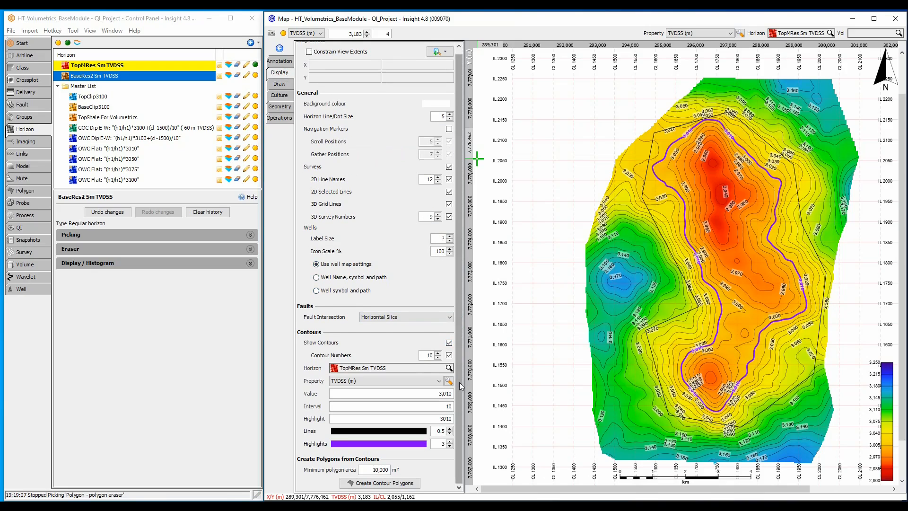
left_click(451, 406)
type("000")
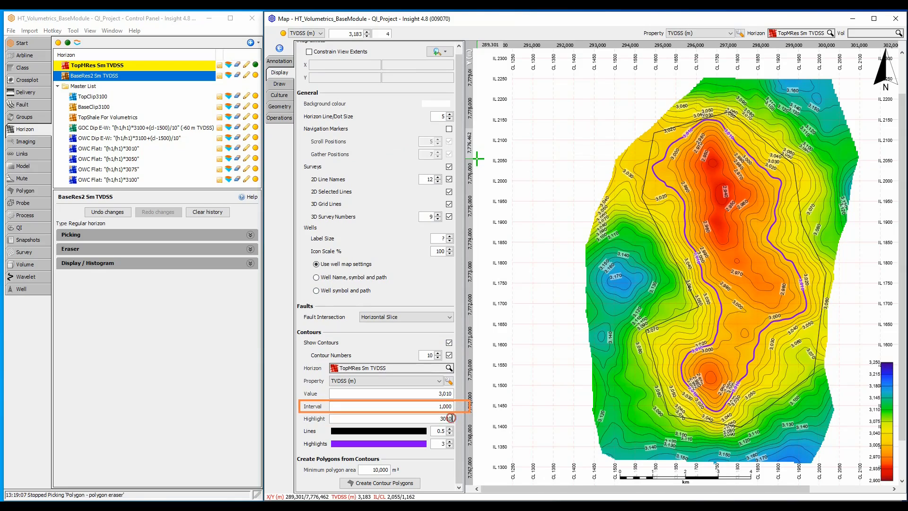
left_click(451, 418)
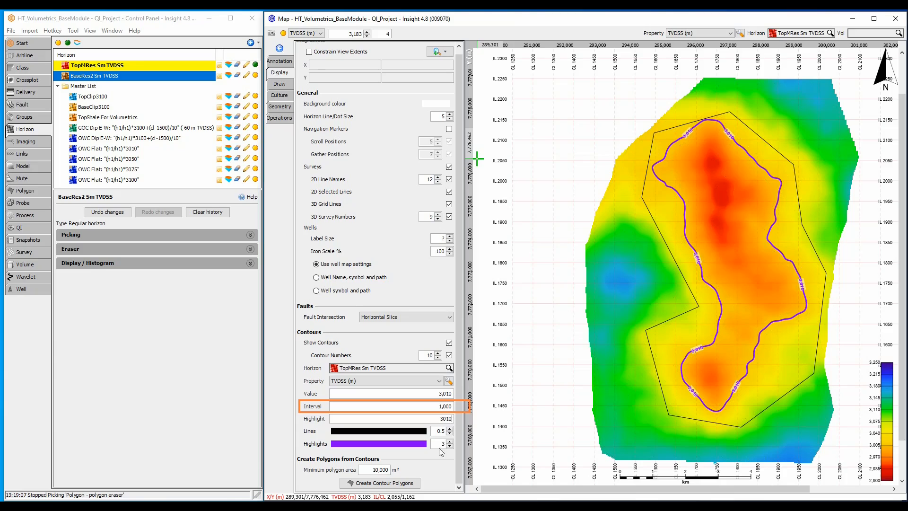
left_click(413, 481)
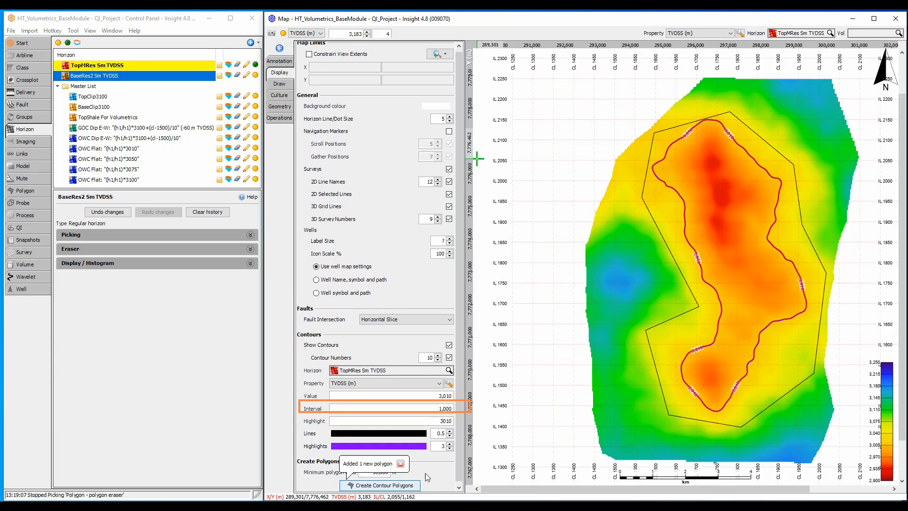
Reset the map contour interval to 10 and clear the highlighted contour value
left_click(448, 407)
key("BackSpace")
key("BackSpace")
left_click(447, 421)
key("BackSpace")
key("BackSpace")
key("BackSpace")
key("BackSpace")
double_click(445, 408)
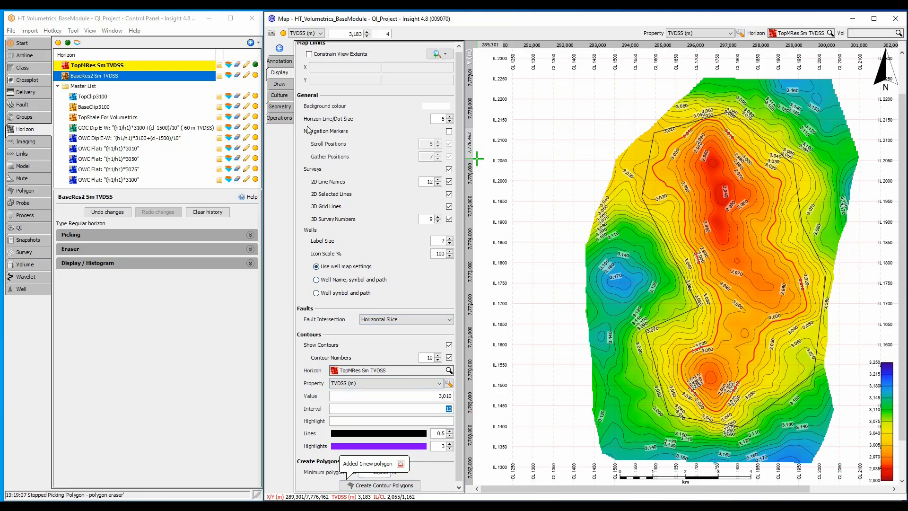
Clear the temporary region's picked points and use the Contour 3,010 polygon as the calculation region
left_click(286, 107)
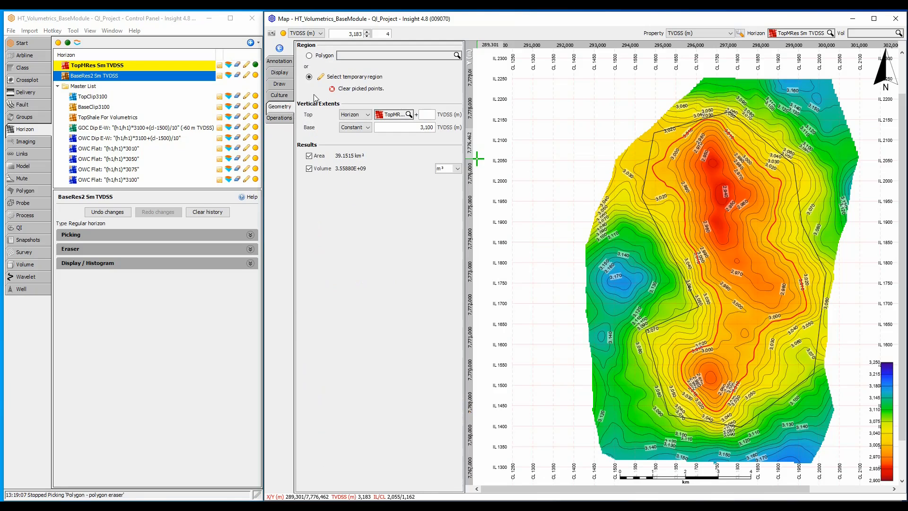
left_click(332, 89)
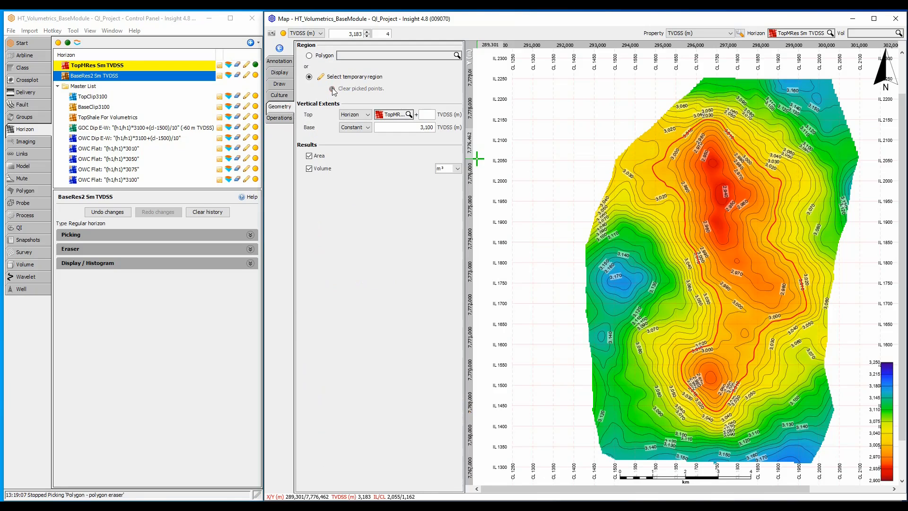
left_click(309, 55)
left_click(344, 56)
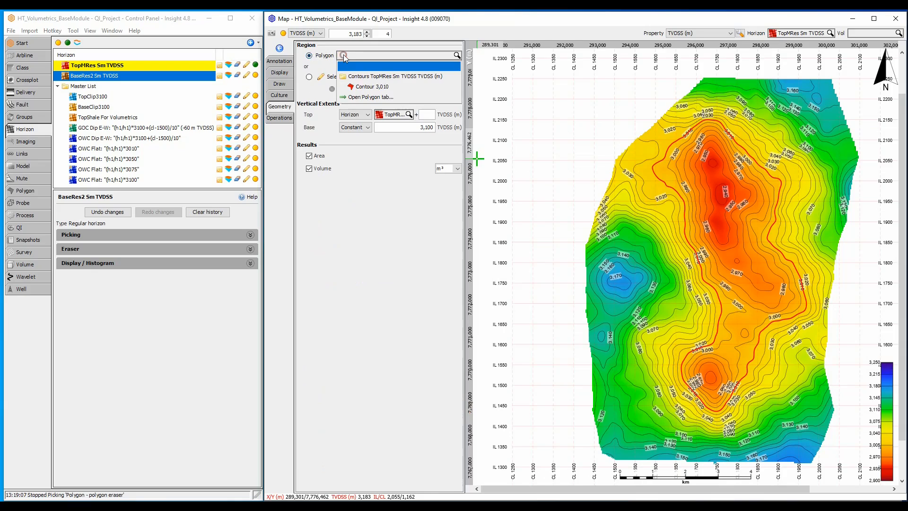
left_click(359, 86)
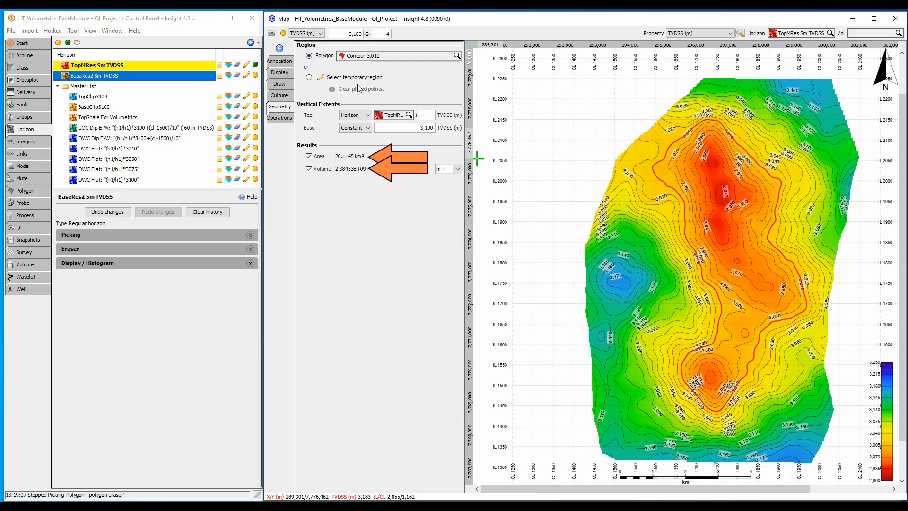
Set the base vertical extent of the volume calculation to the BaseRes2 Sm TVDSS horizon
left_click(344, 128)
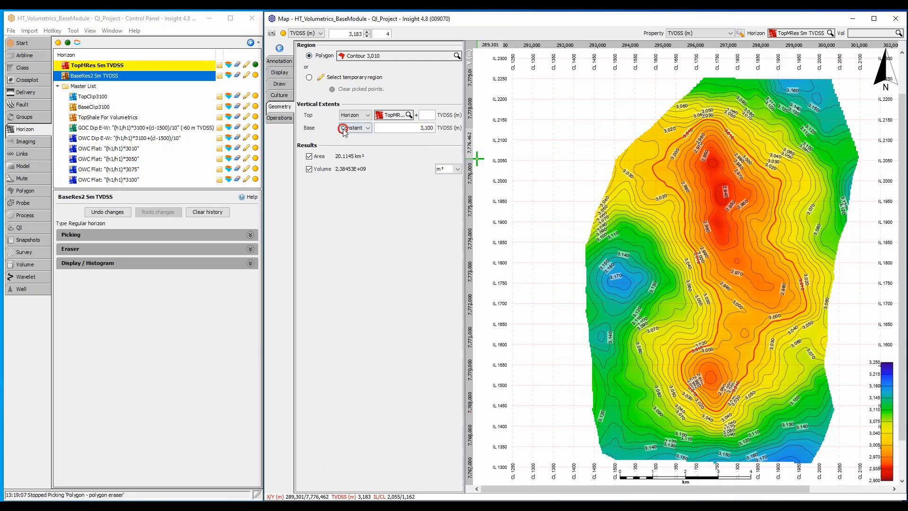
left_click(350, 137)
left_click(389, 128)
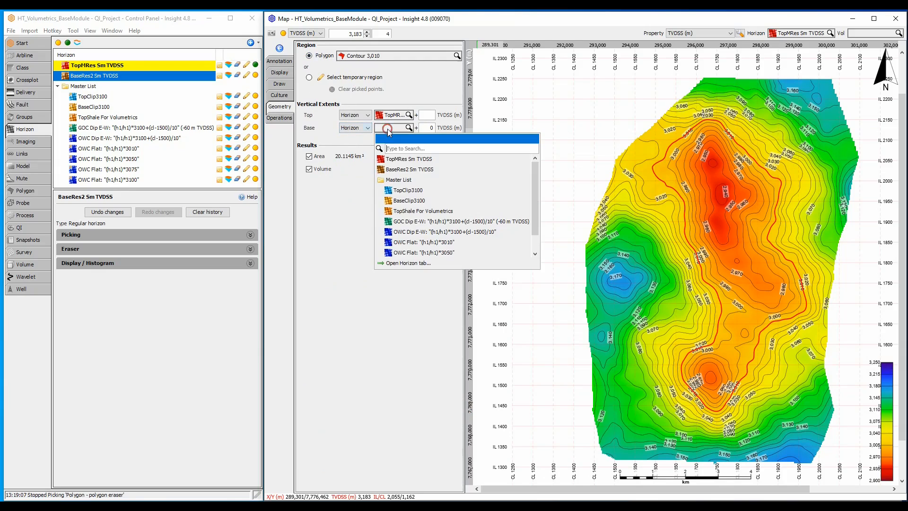
left_click(403, 170)
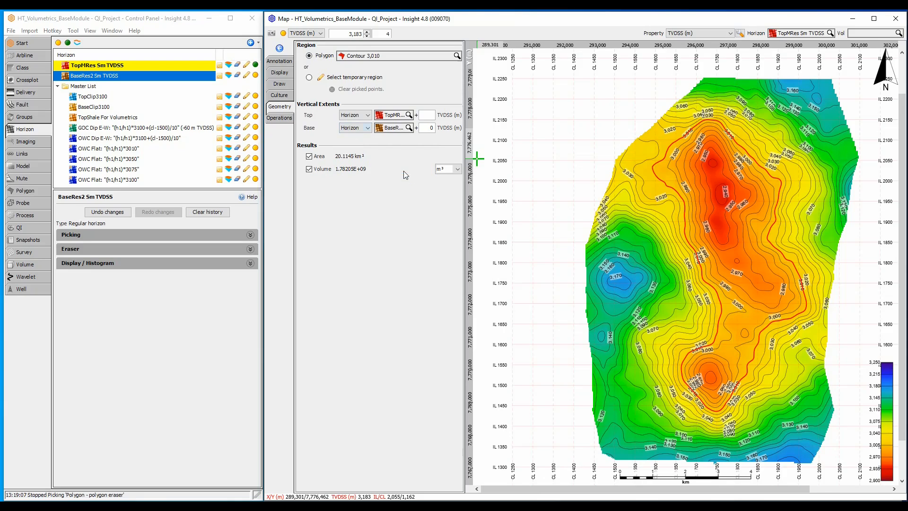
Switch the map property to RMS and display the Channels_20000 polygon over it
left_click(692, 33)
left_click(686, 61)
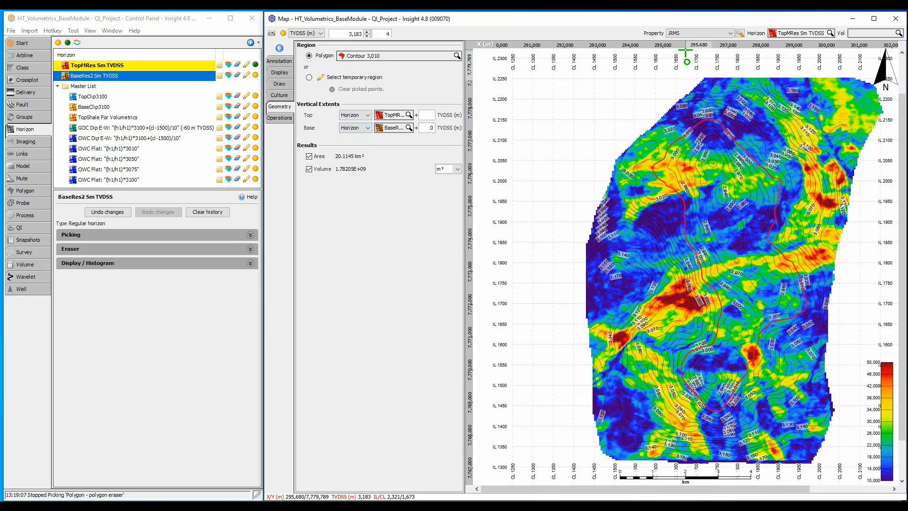
left_click(46, 192)
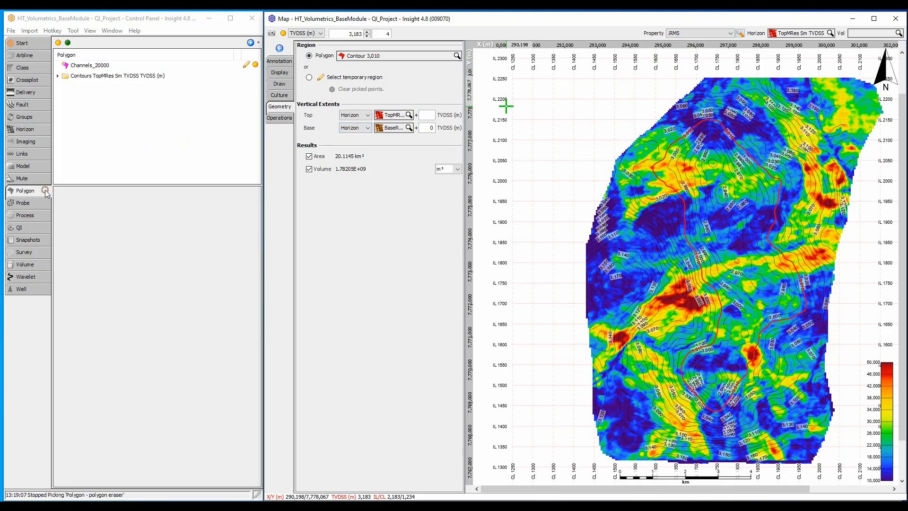
left_click(255, 65)
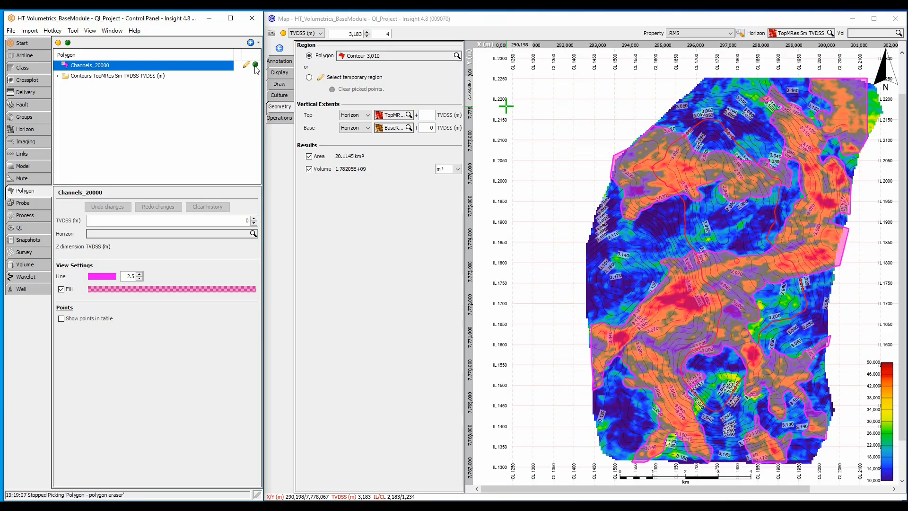
Try to create a new polygon from the Channels_20000 and Contour 3,010 polygons
left_click(58, 76)
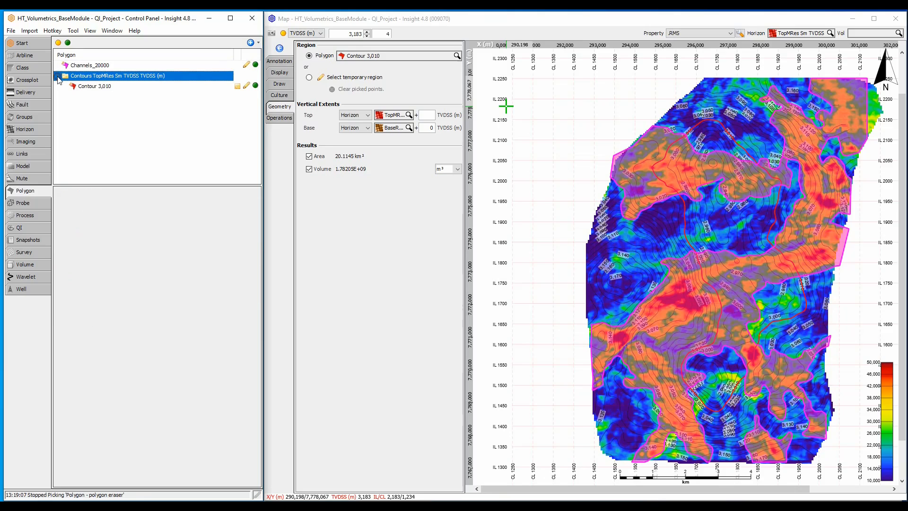
left_click(76, 86)
left_click(91, 67, "ctrl")
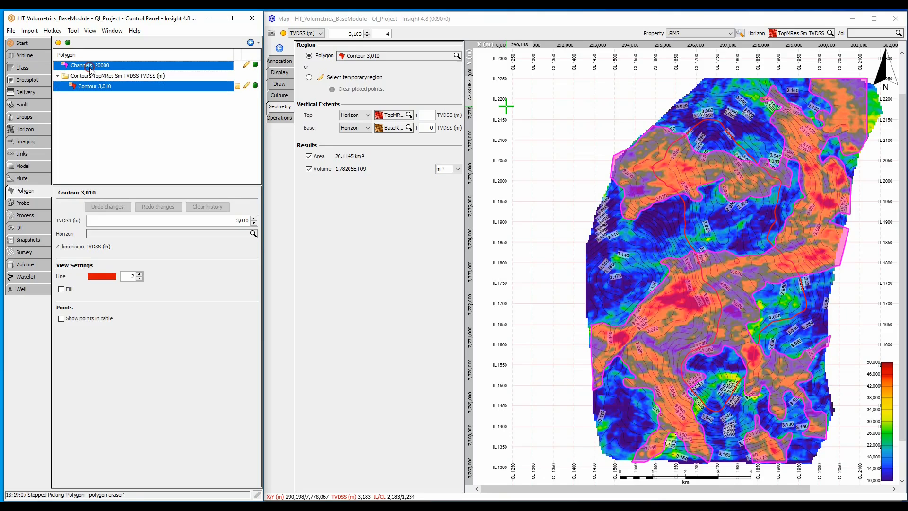
right_click(90, 70)
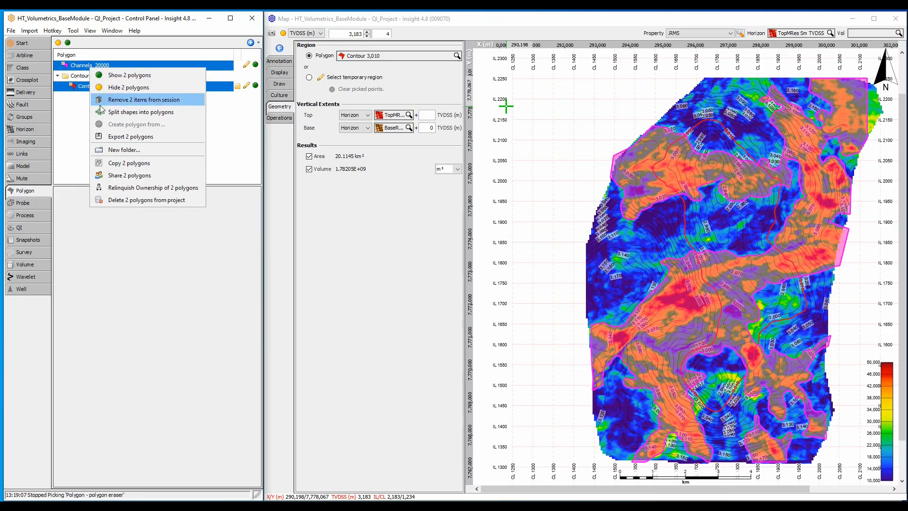
Check the TVDSS setting of Channels_20000 and set the Contour 3,010 polygon's TVDSS to 0 m
left_click(83, 66)
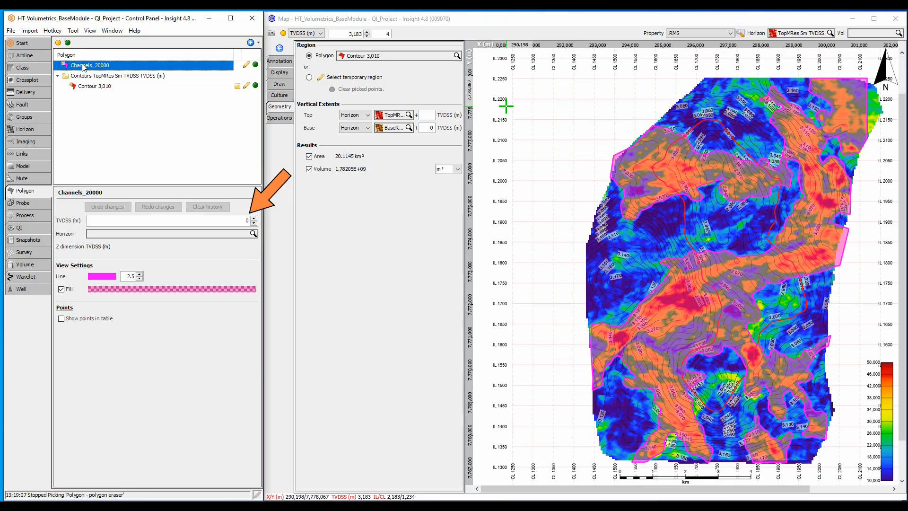
left_click(83, 86)
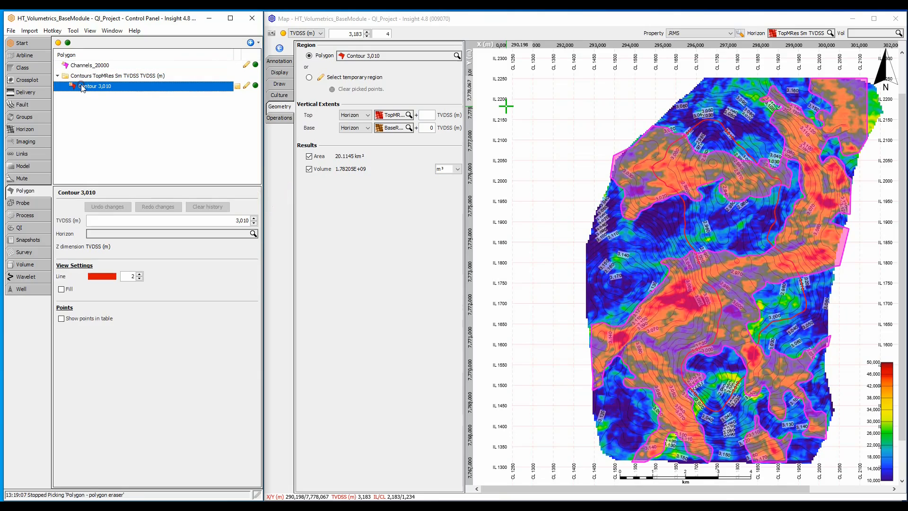
double_click(225, 220)
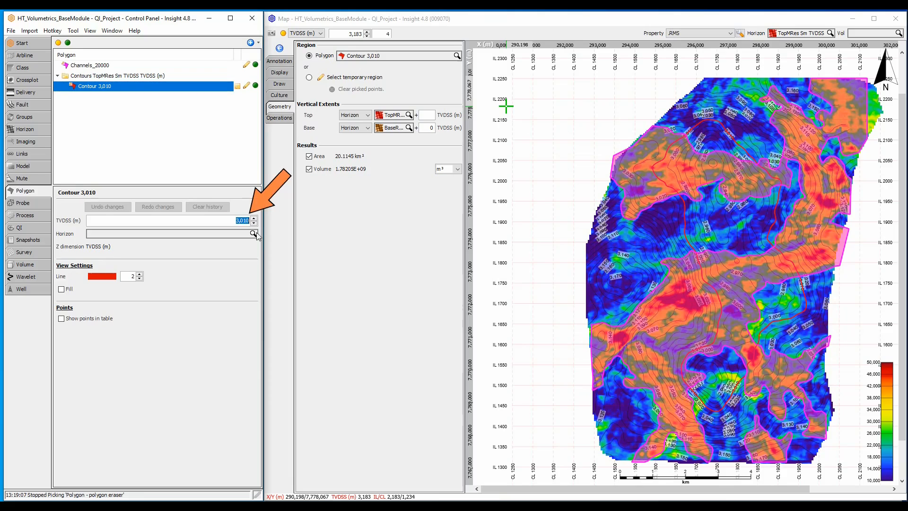
type("0")
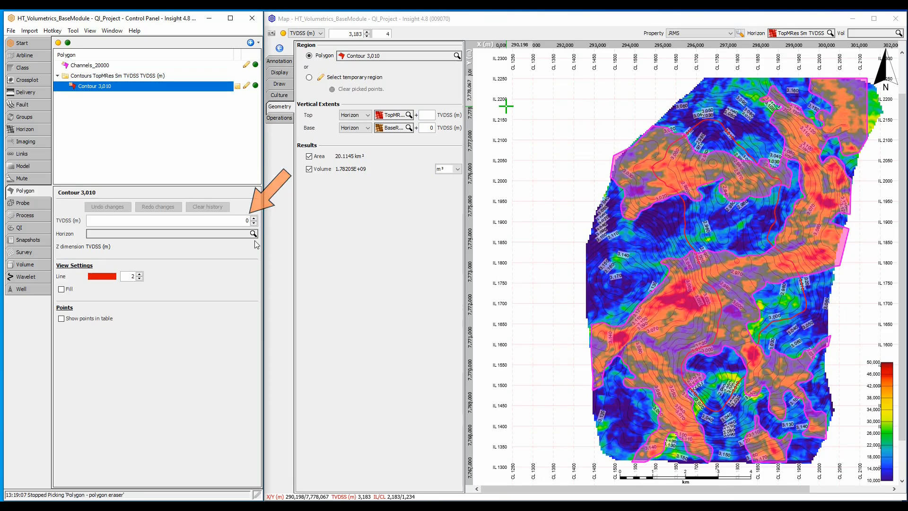
Create a polygon named Hi-Res from the intersection of the Channels_20000 and Contour 3,010 polygons
left_click(110, 65)
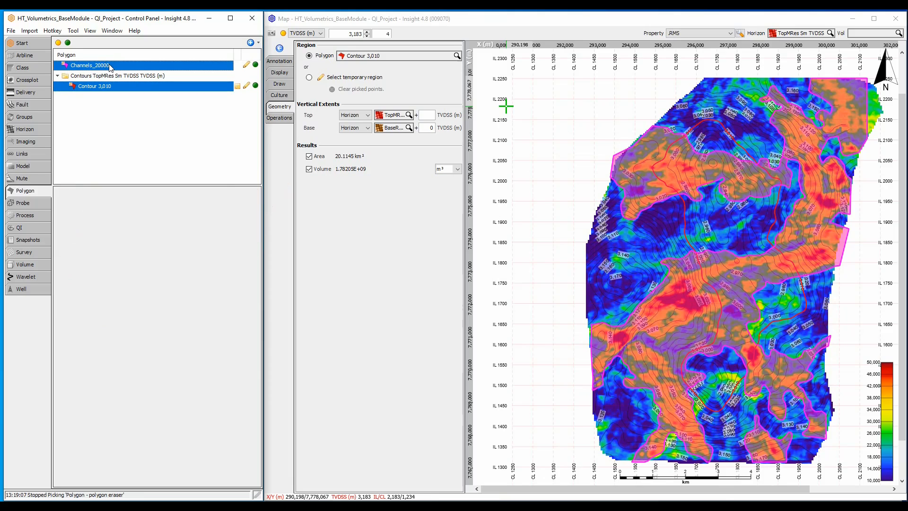
right_click(110, 65)
mouse_move(146, 122)
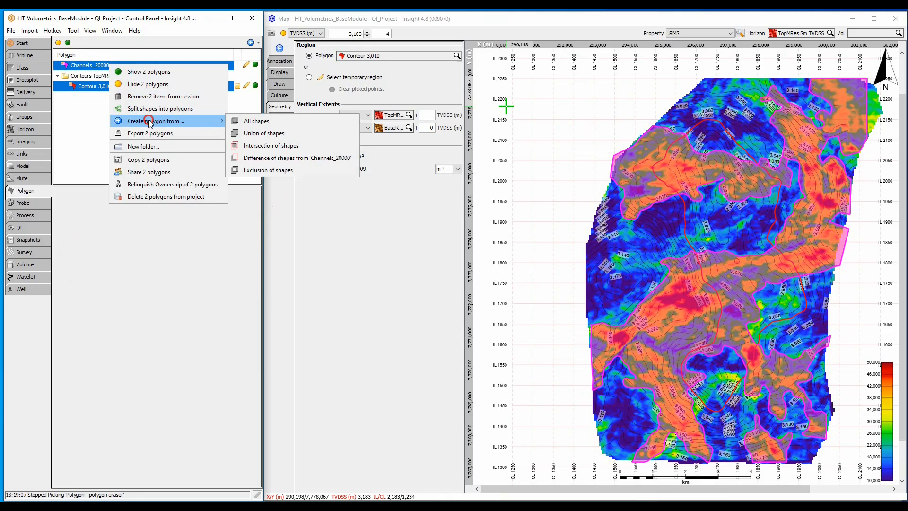
left_click(252, 146)
type("Hi-Res")
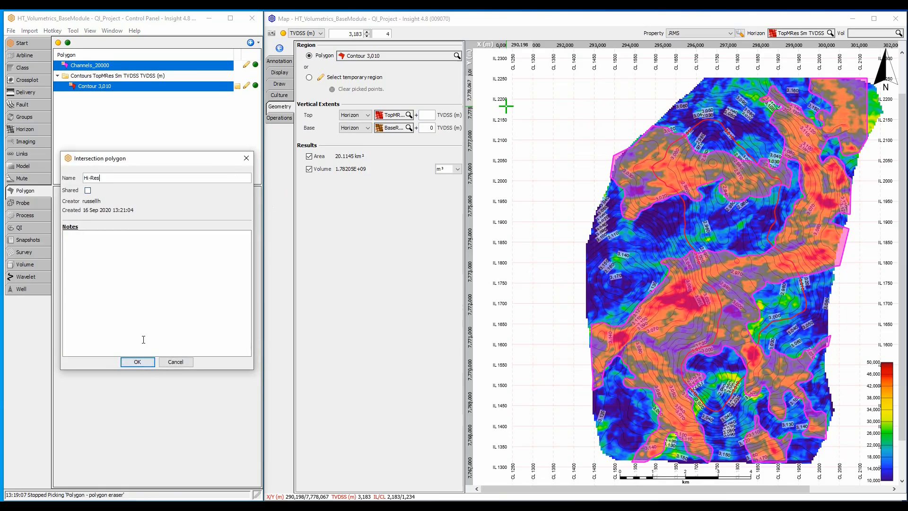
left_click(142, 361)
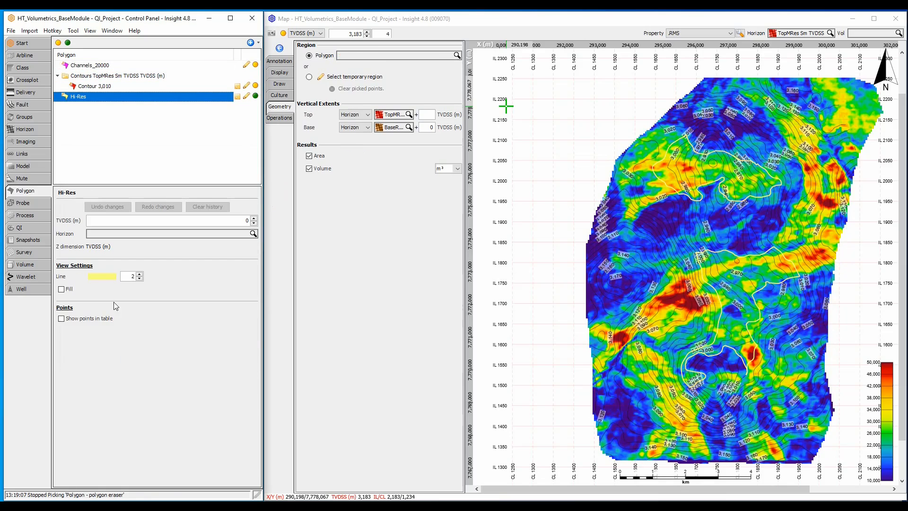
Change the Hi-Res polygon's line to pink with a thickness of 4
left_click(106, 277)
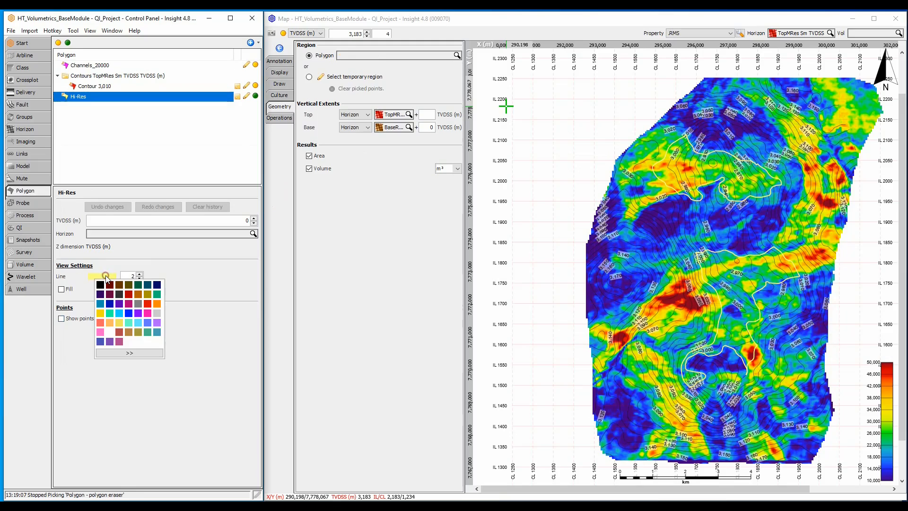
left_click(145, 313)
left_click(139, 273)
left_click(140, 274)
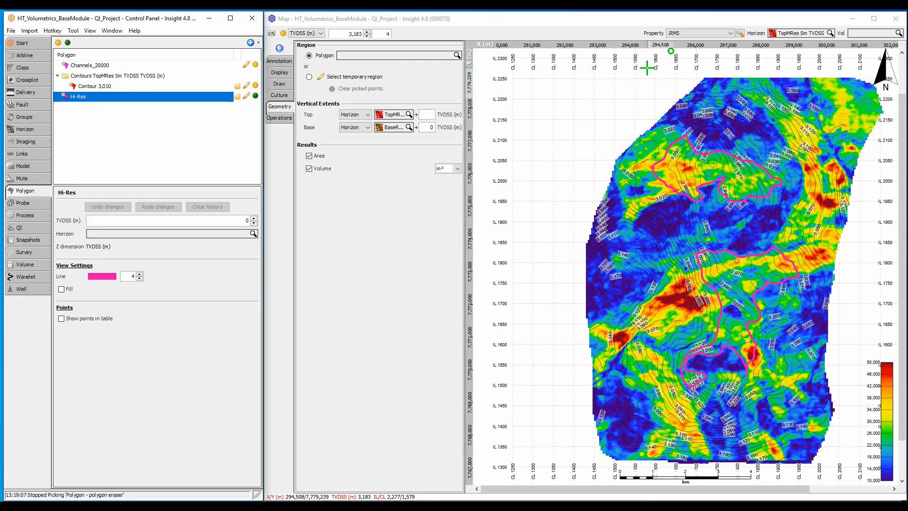
Switch the map property to TVDSS (m) and use the Hi-Res polygon as the region for the area and volume calculation
left_click(693, 34)
left_click(686, 43)
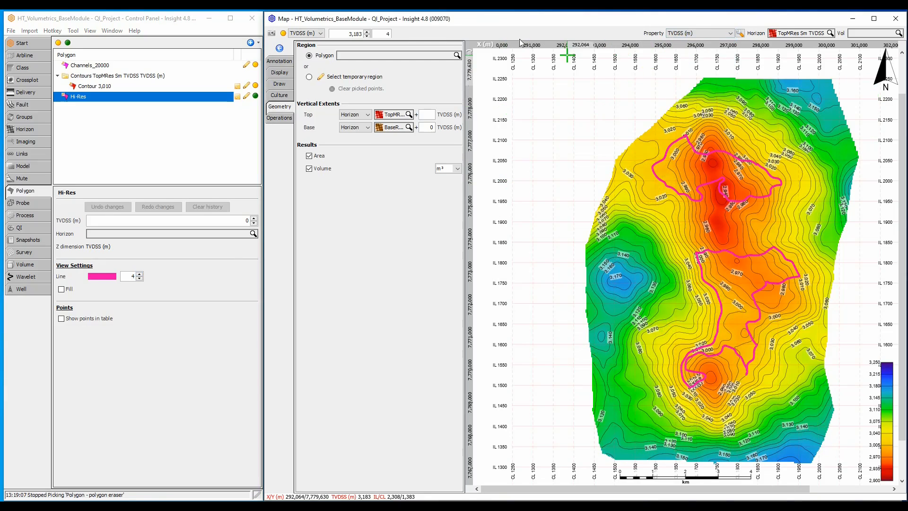
left_click(408, 55)
left_click(399, 75)
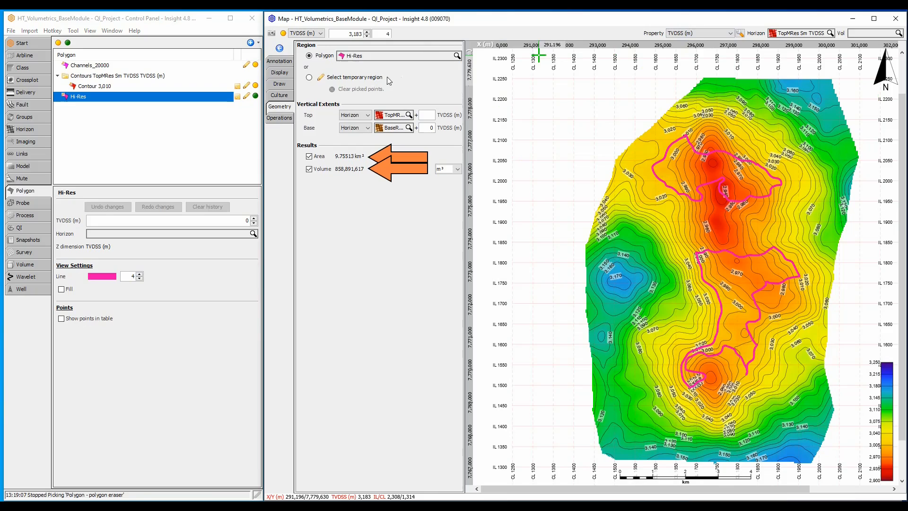
Show the 3D view and drape the Hi-Res polygon over the TopMRes Sm TVDSS horizon
left_click(113, 30)
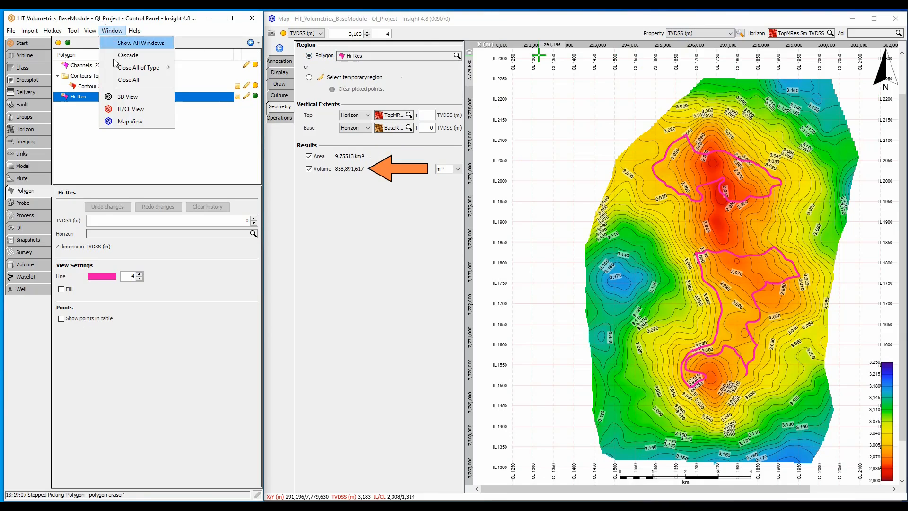
left_click(125, 97)
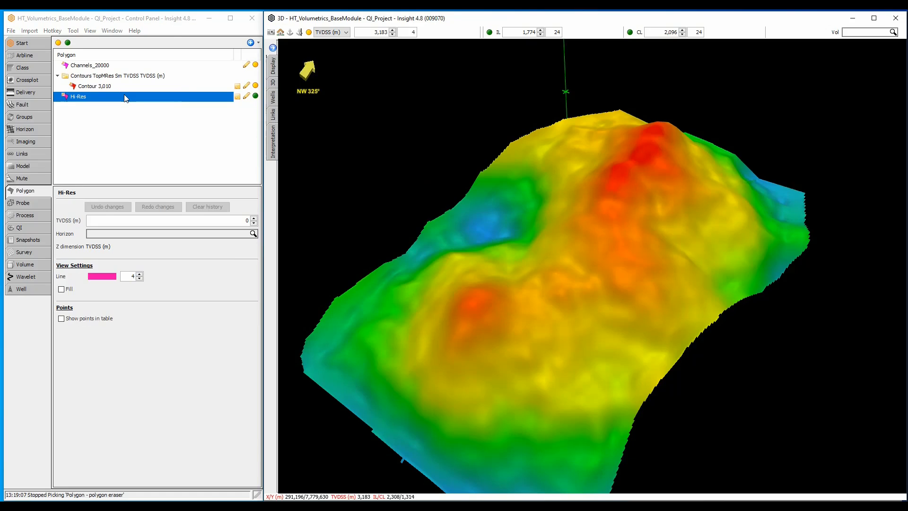
left_click(121, 234)
left_click(119, 266)
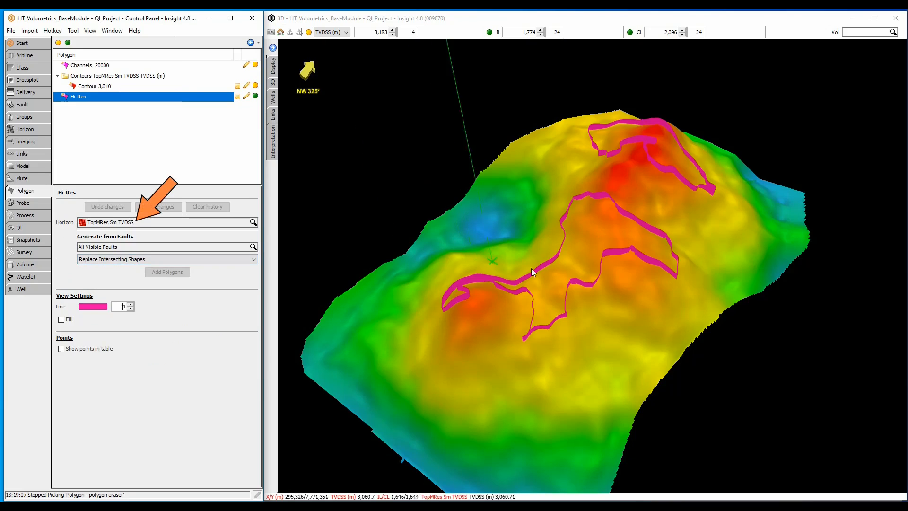
left_click_drag(577, 282, 503, 263)
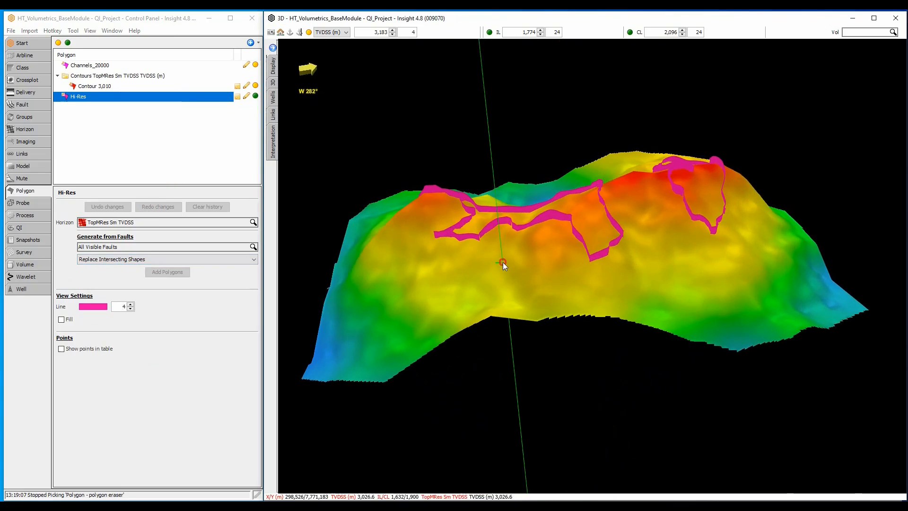
Display the BaseRes2 Sm TVDSS horizon beneath the top reservoir in the 3D view
left_click(40, 129)
left_click(255, 75)
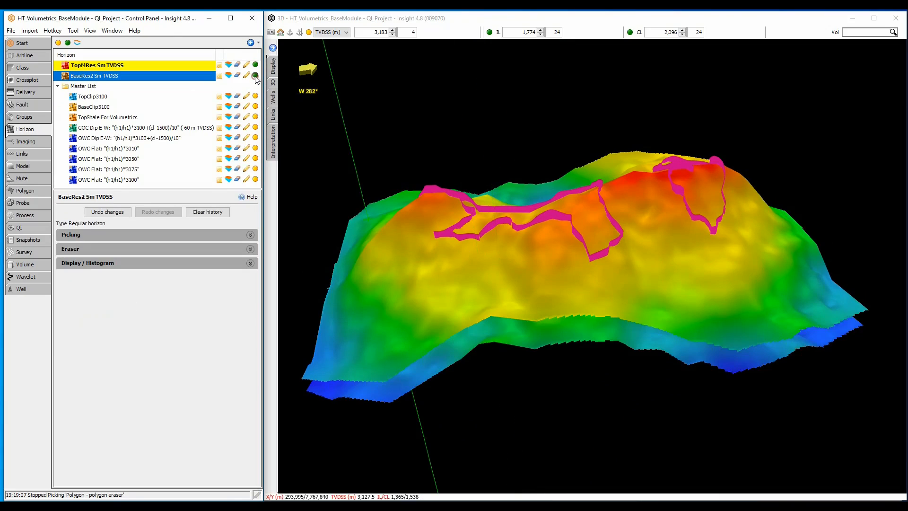
left_click_drag(609, 327, 652, 336)
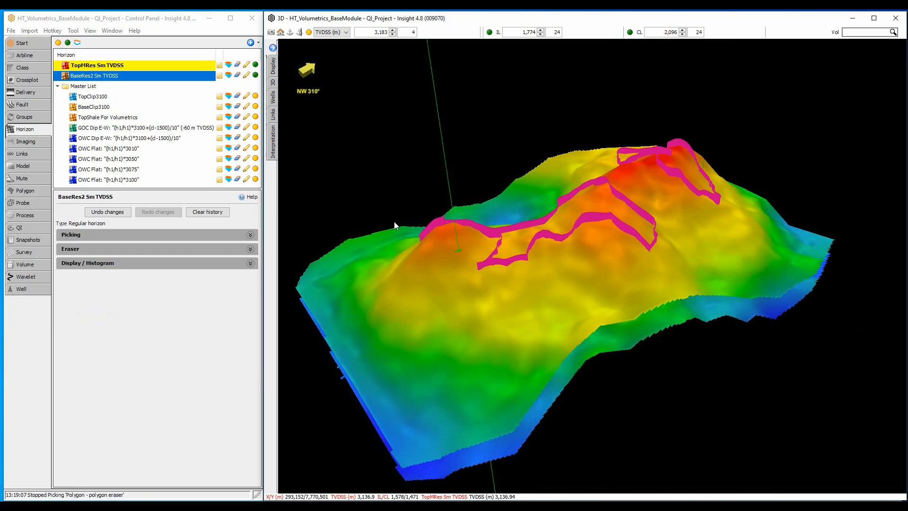
Compare the reservoir horizons with the flat 3100 m OWC horizon in 3D, temporarily hiding BaseRes2 Sm TVDSS
left_click(255, 179)
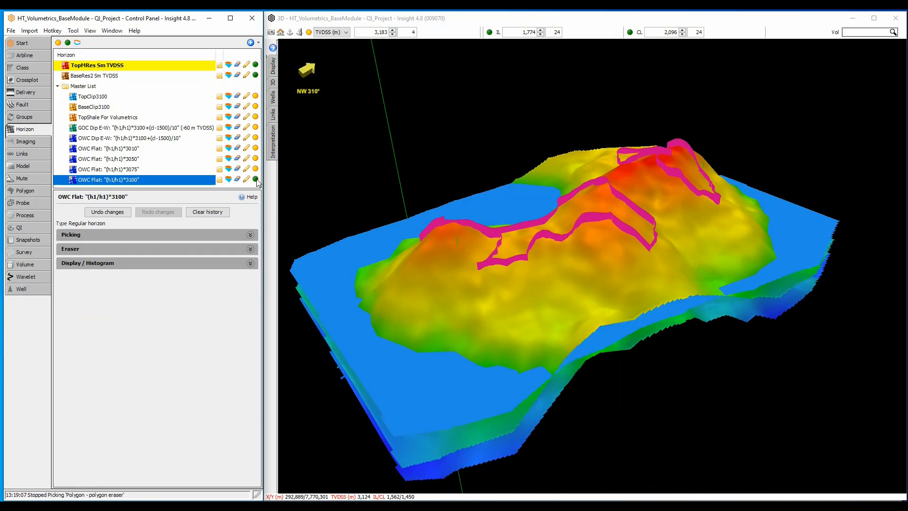
left_click(255, 74)
left_click_drag(497, 231, 597, 310)
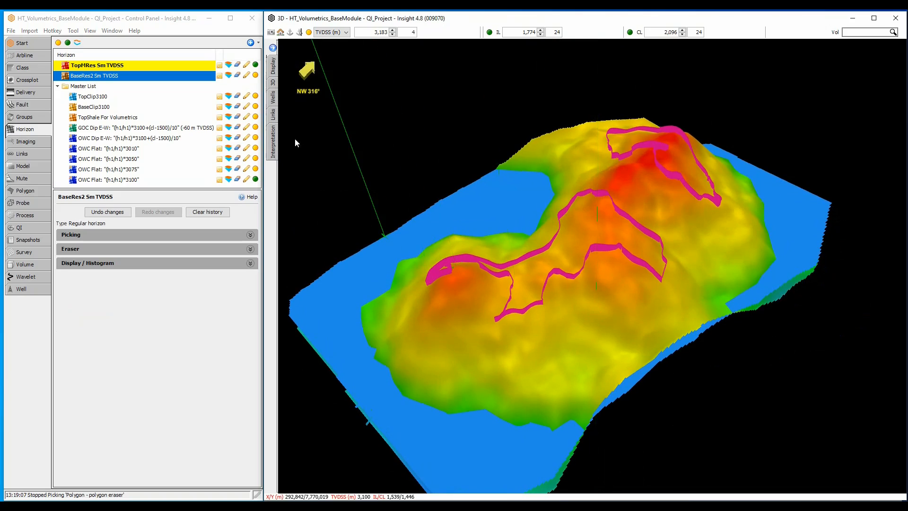
left_click(255, 75)
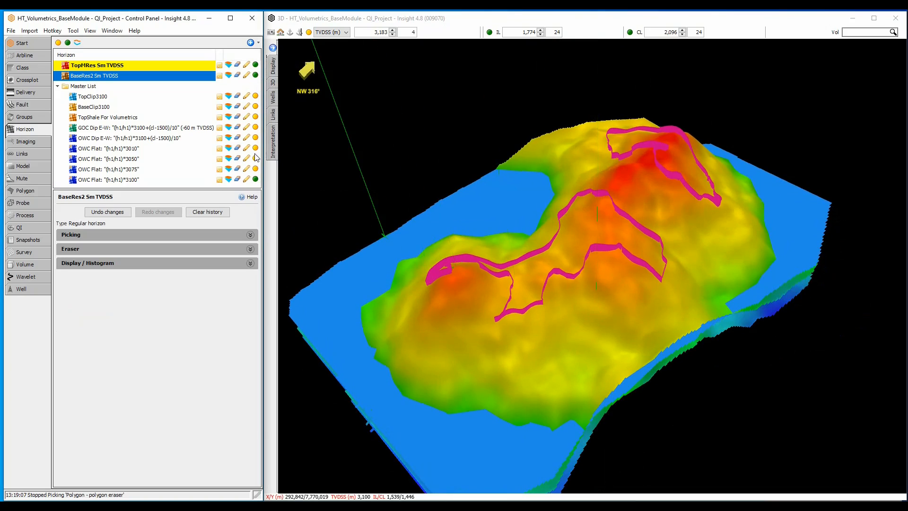
left_click(255, 179)
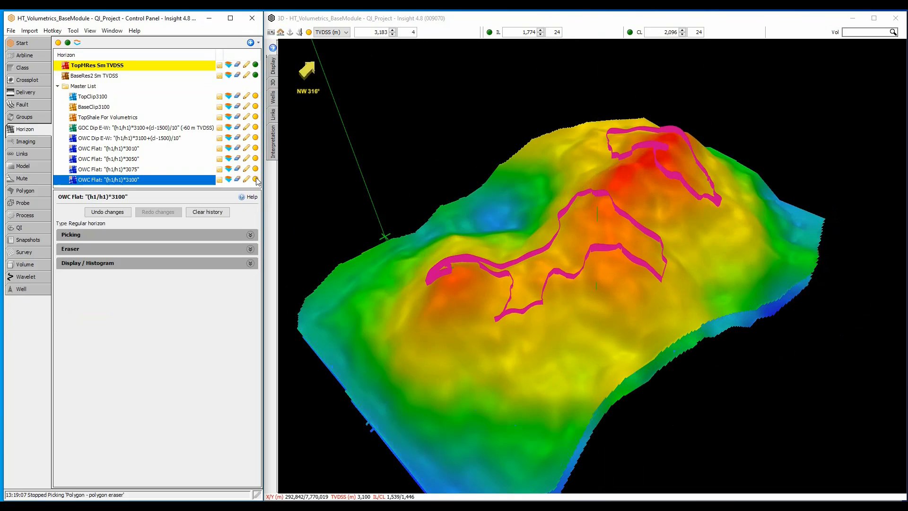
Return to the map view and choose Horizon Maths as the operation
left_click(112, 30)
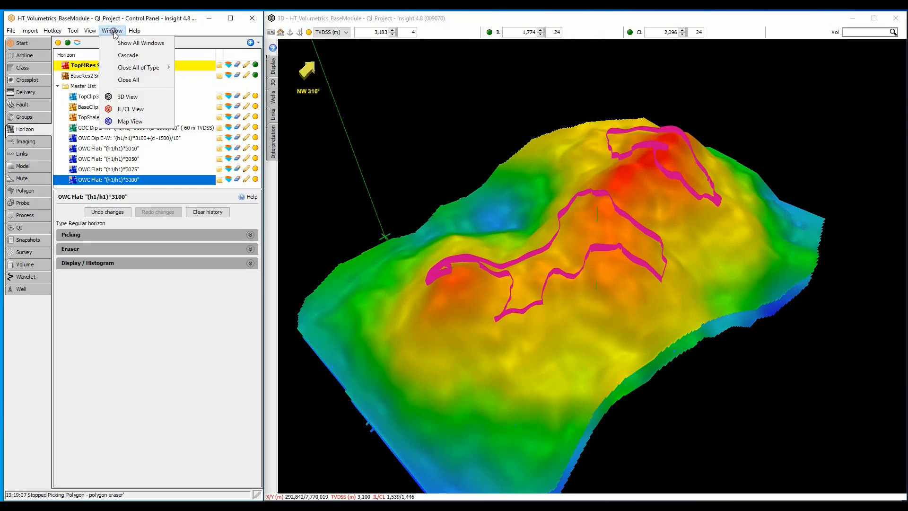
left_click(129, 121)
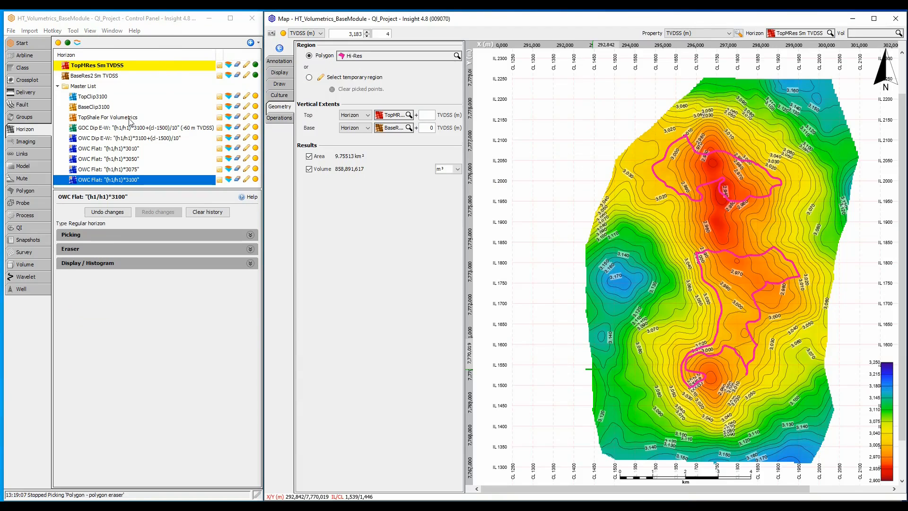
left_click(279, 118)
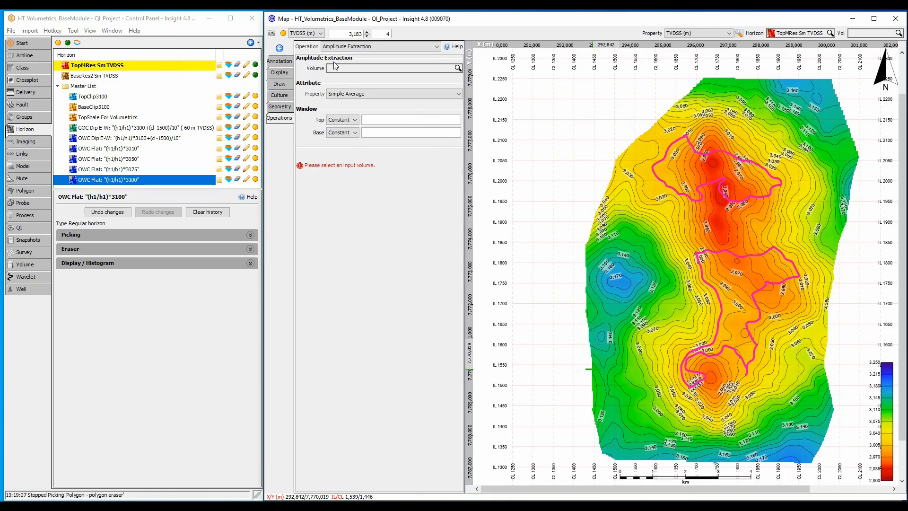
left_click(341, 47)
left_click(344, 94)
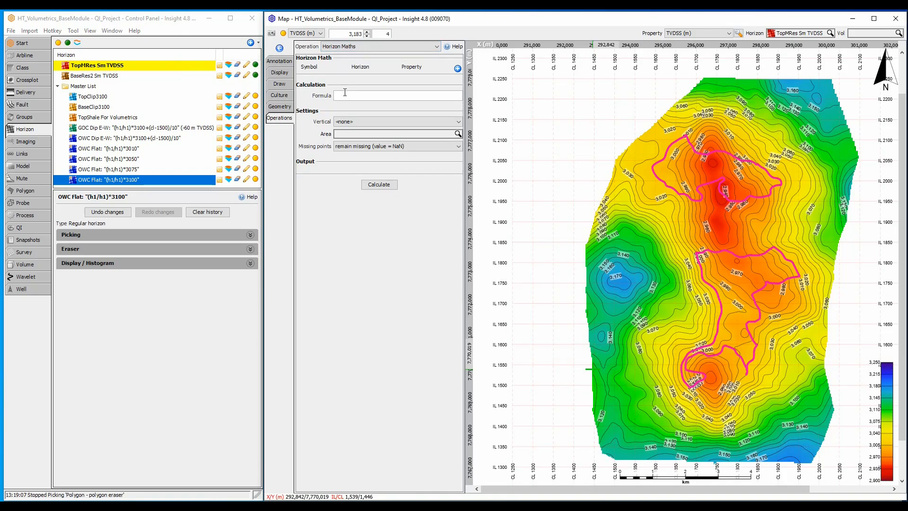
Add two Horizon Maths inputs, with TopMRes Sm TVDSS as h1 and BaseRes2 Sm TVDSS as h2
left_click(458, 68)
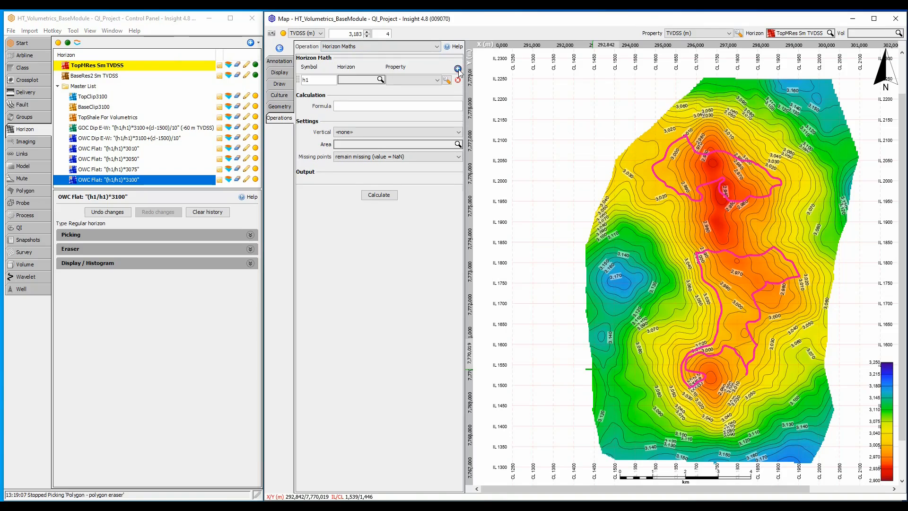
left_click(458, 69)
left_click(368, 80)
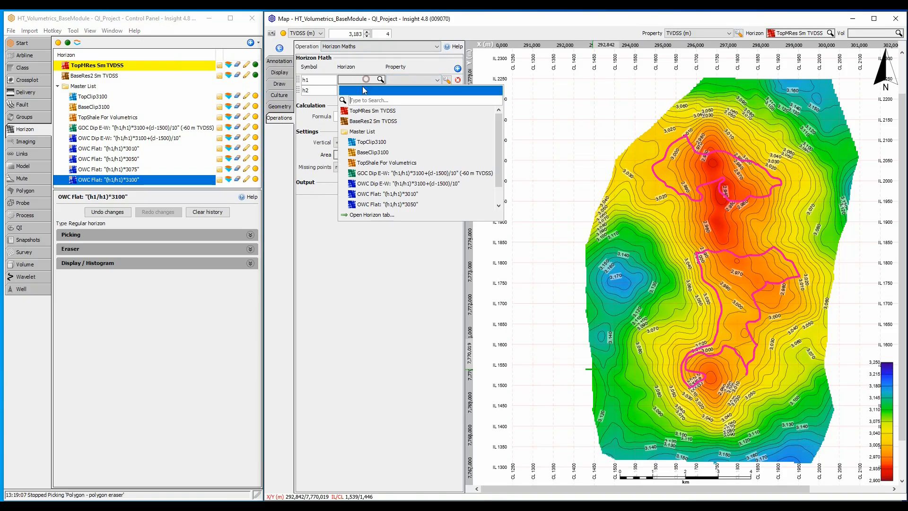
left_click(361, 110)
left_click(360, 89)
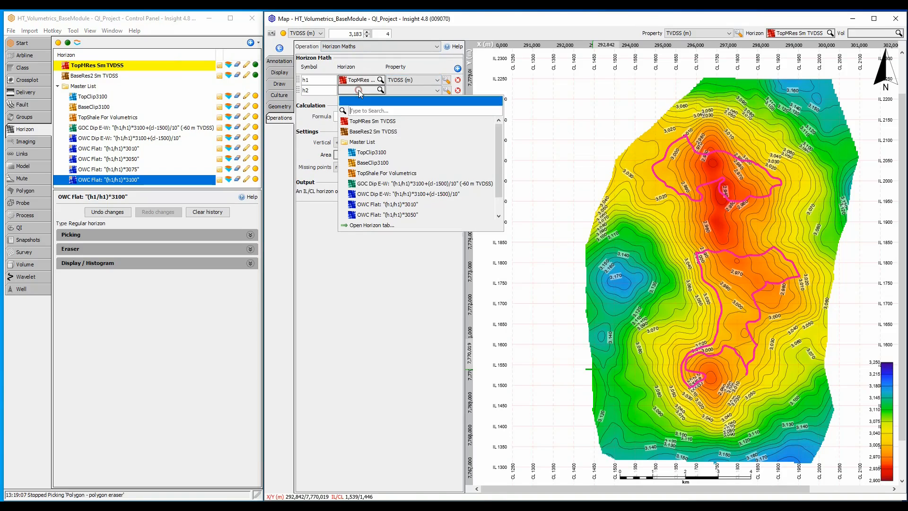
left_click(372, 132)
Calculate the formula min ( h1, 3100) and create a new horizon from the result
left_click(354, 116)
type("mi")
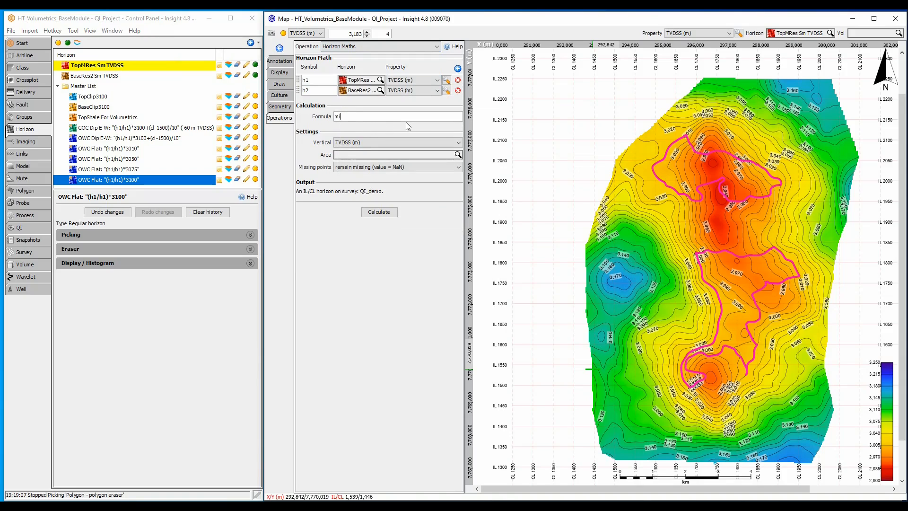
type("n ( h1, 3100)")
left_click(382, 212)
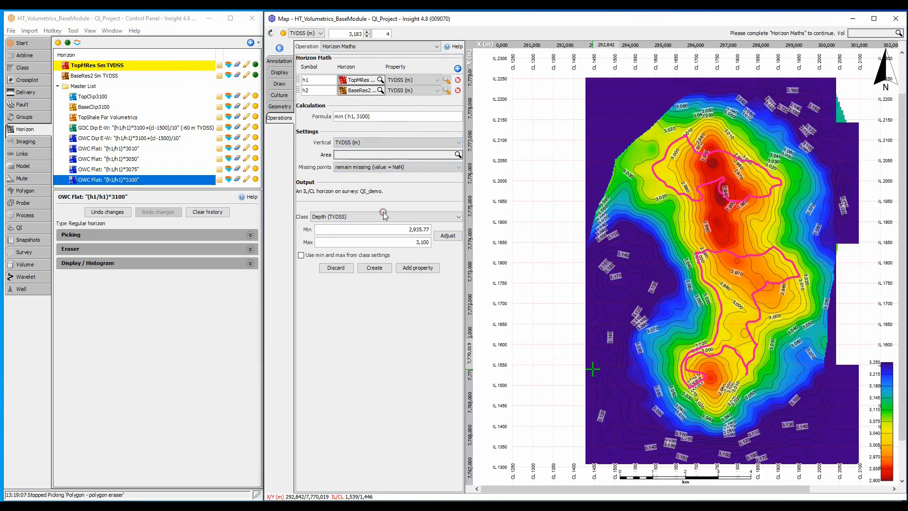
left_click(374, 267)
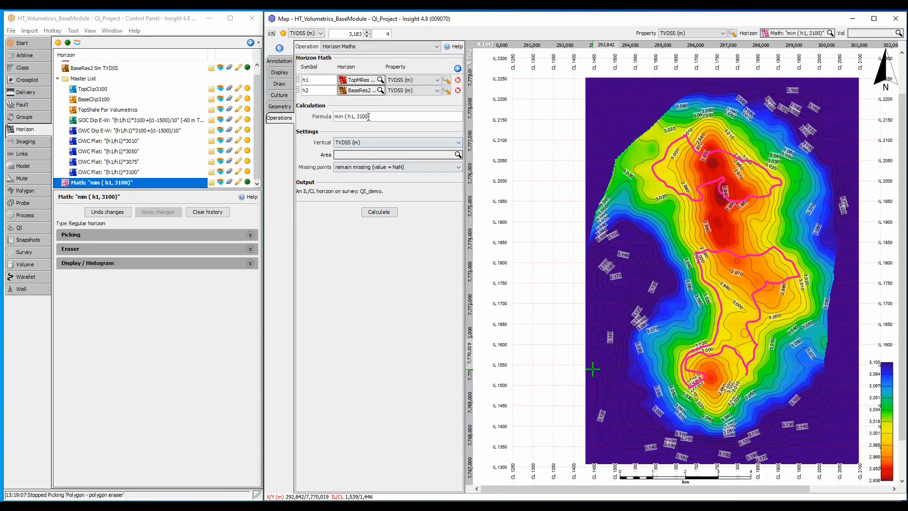
Change the formula to min ( h2, 3100), calculate it and create the clipped base horizon
left_click(354, 116)
left_click(353, 116)
key("BackSpace")
type("2")
left_click(381, 212)
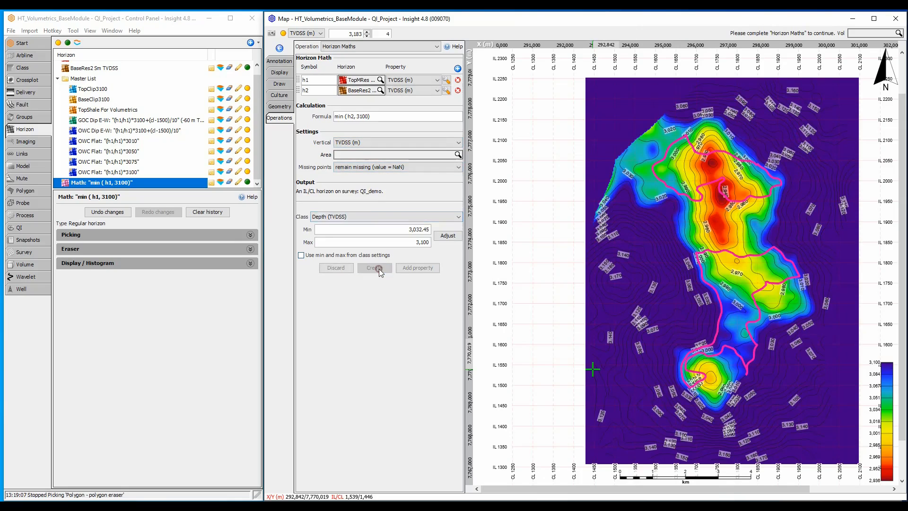
left_click(380, 268)
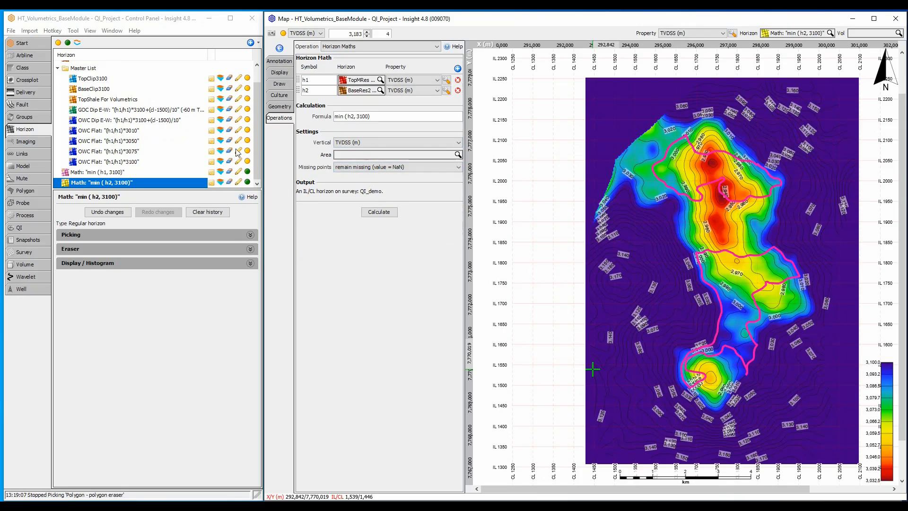
Open the IL/CL section view and hide the TopMRes Sm TVDSS and BaseRes2 Sm TVDSS horizons, leaving the two clipped ones displayed
left_click(109, 31)
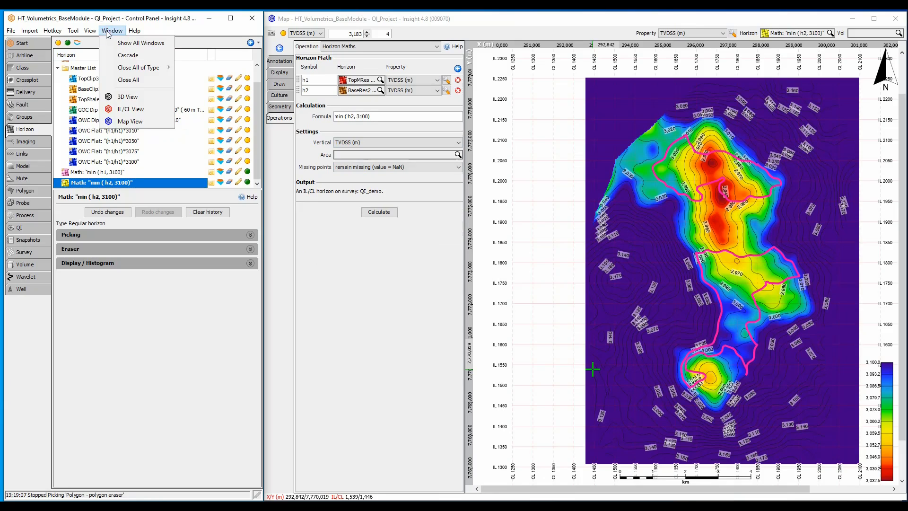
left_click(122, 110)
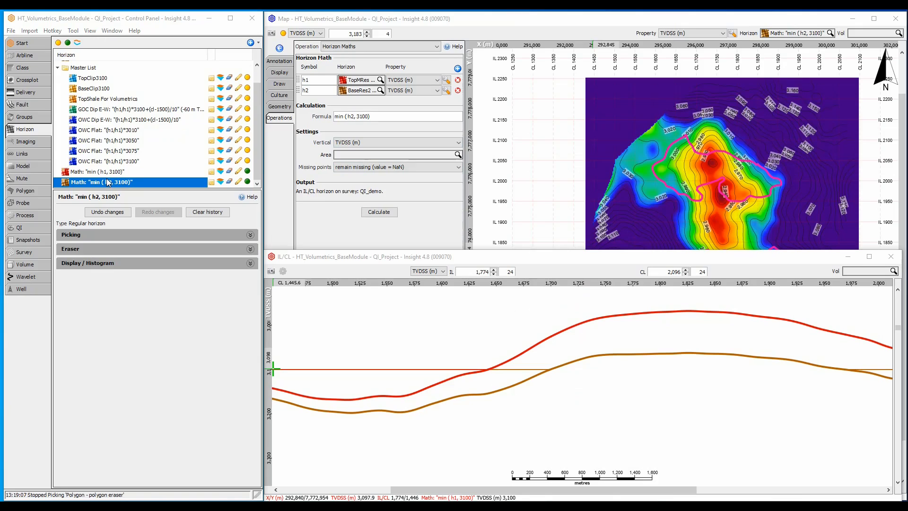
left_click(254, 73)
left_click(248, 64)
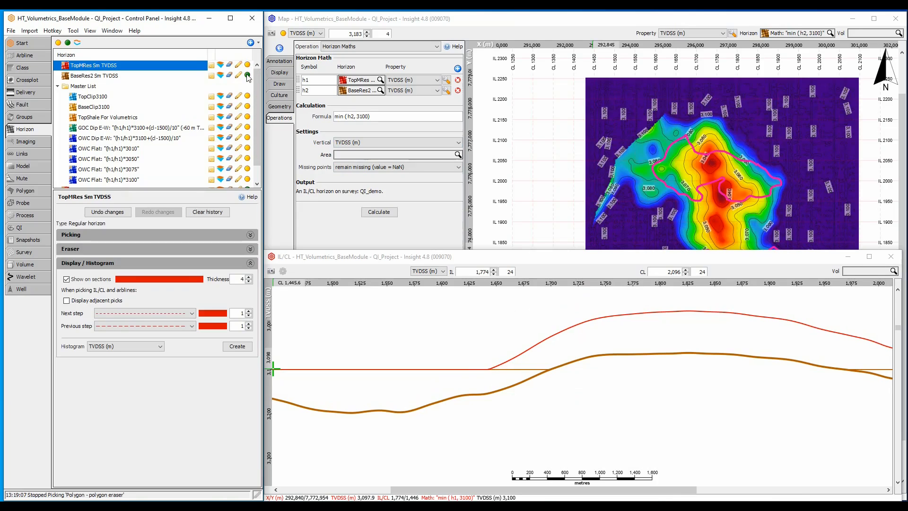
left_click(247, 75)
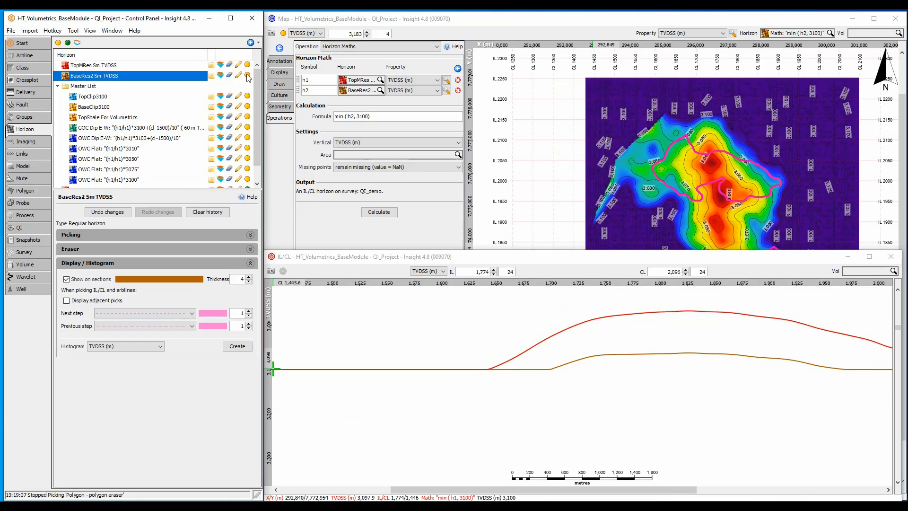
Examine the clipped horizons together with the Hi-Res polygon in the 3D view
left_click(115, 31)
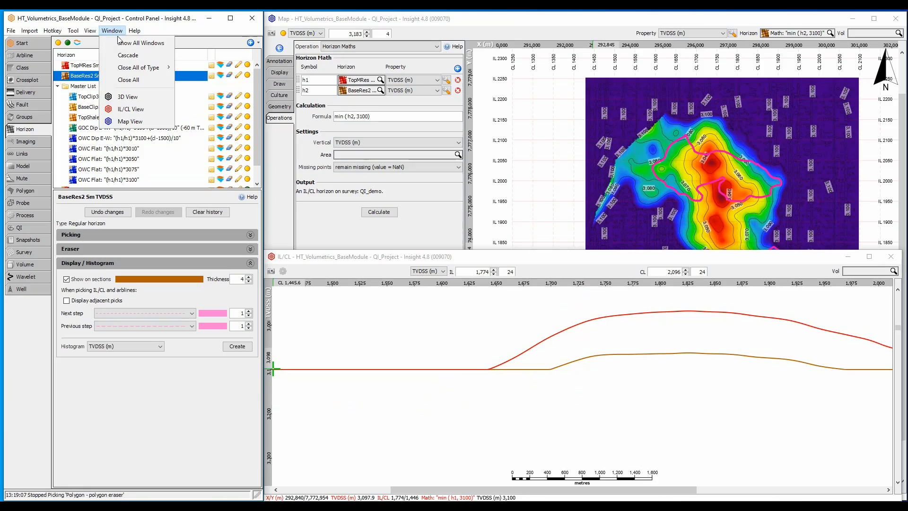
left_click(128, 96)
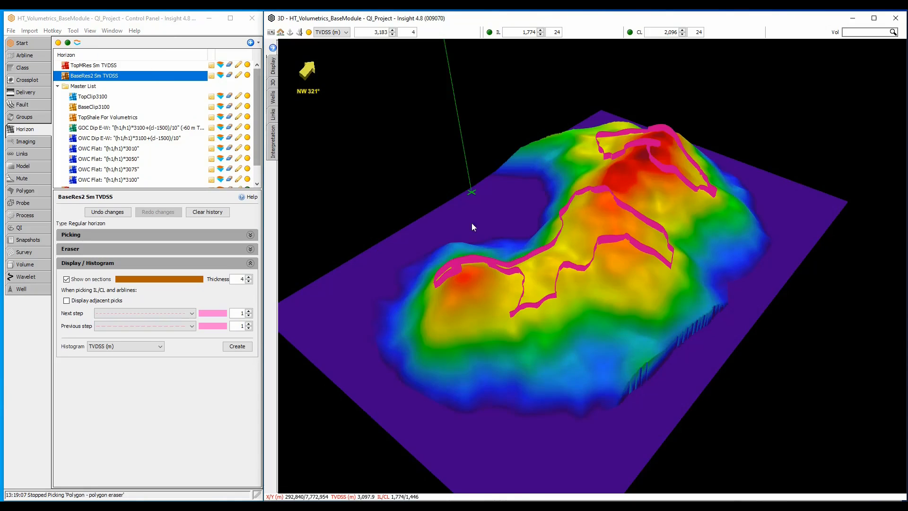
left_click_drag(610, 272, 634, 277)
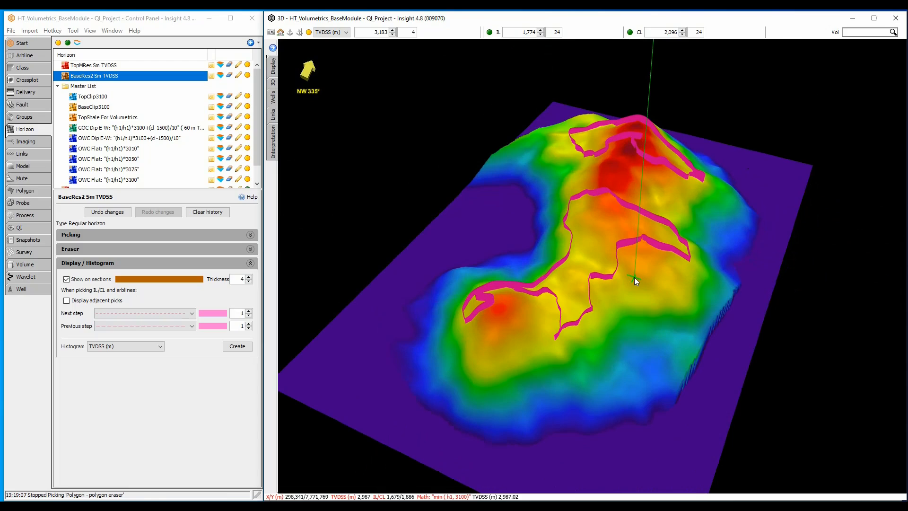